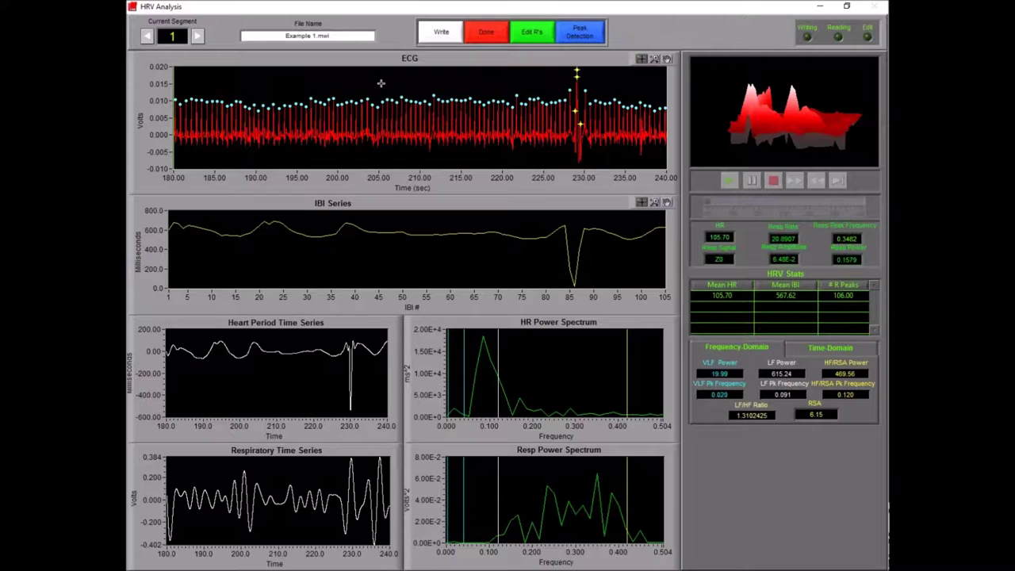
Open the ECG in the R-peak Editor on the 180–240 s segment and bring up respiration trace colours.
left_click(533, 33)
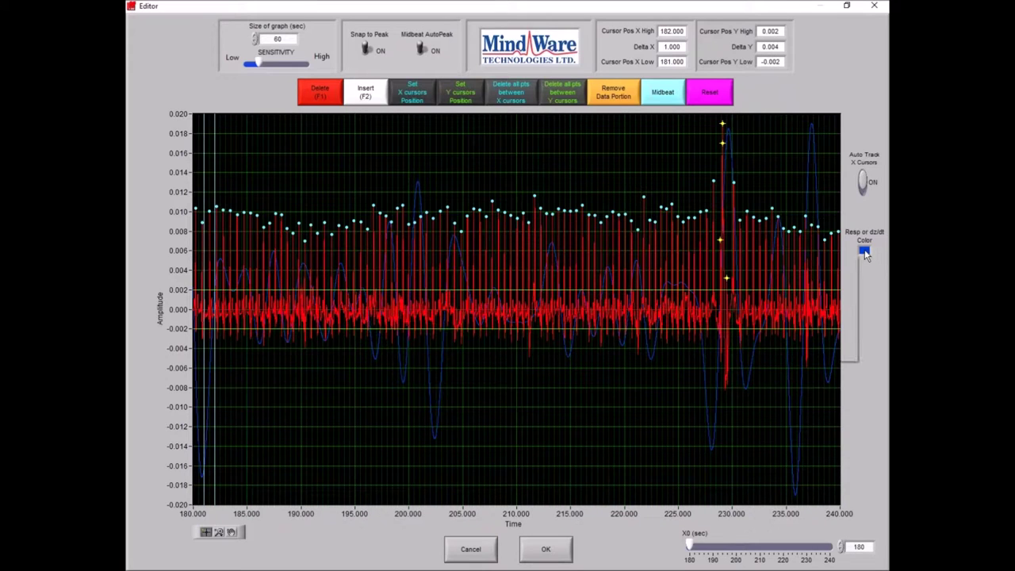
left_click(864, 252)
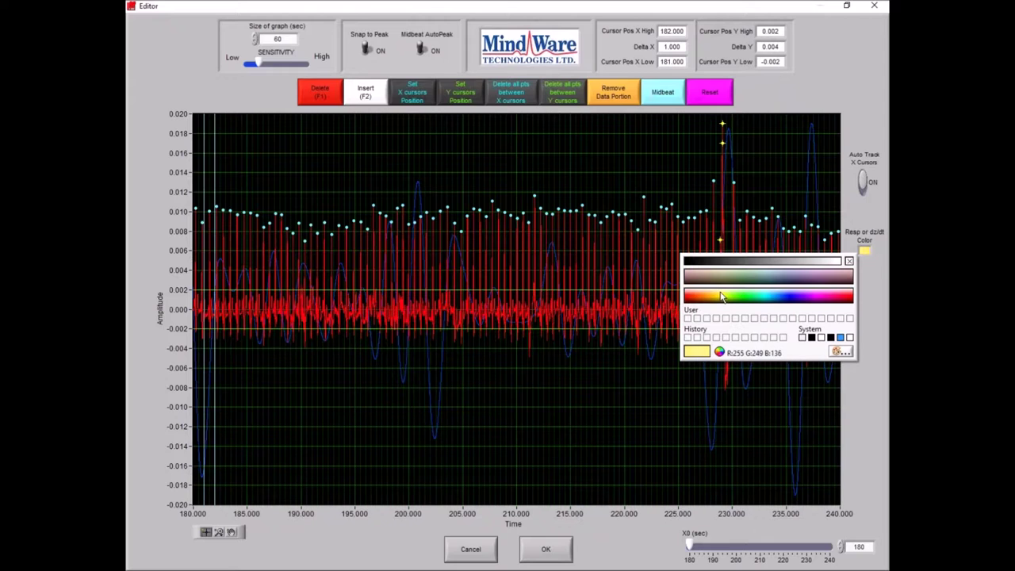
left_click(725, 299)
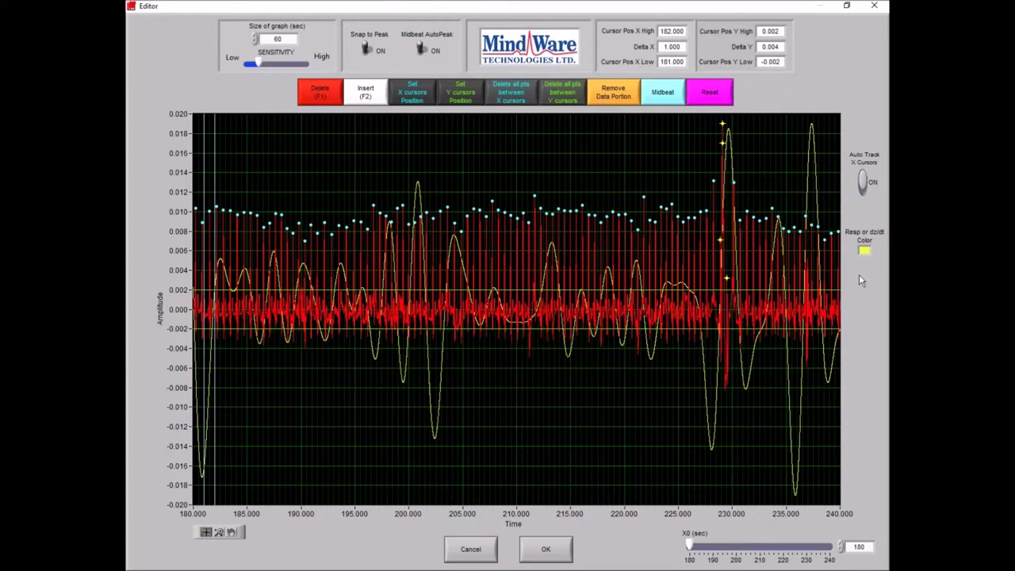
left_click(865, 251)
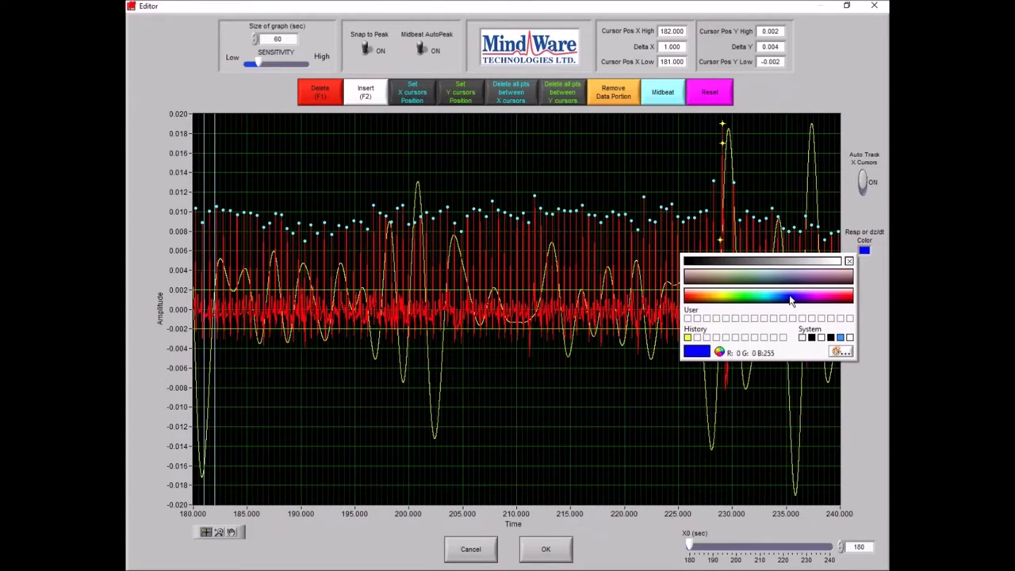
left_click(790, 300)
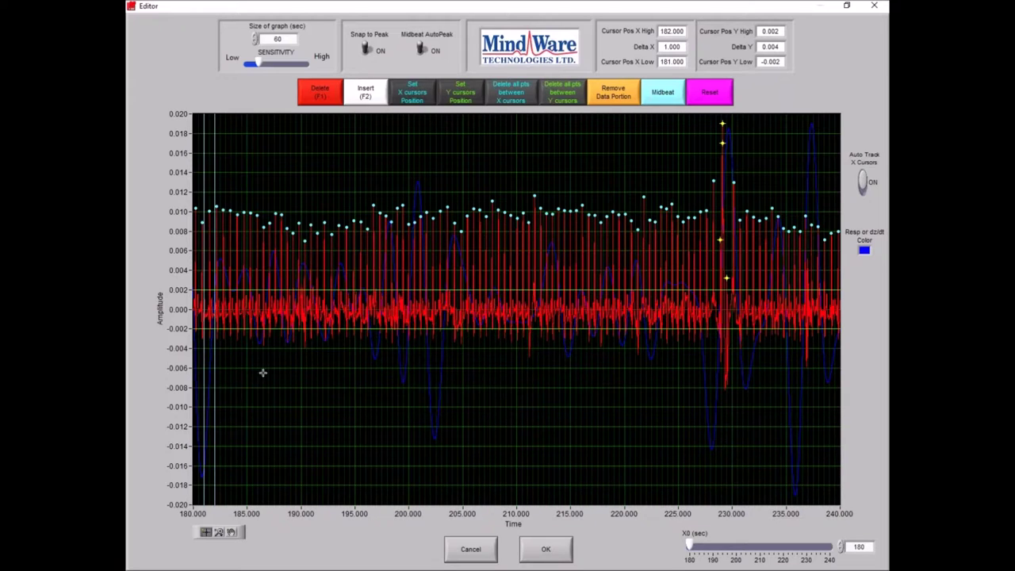
X-zoom to about 226.6–232.1 s around the 229 s artifact and delete the misplaced peak mark.
left_click(220, 533)
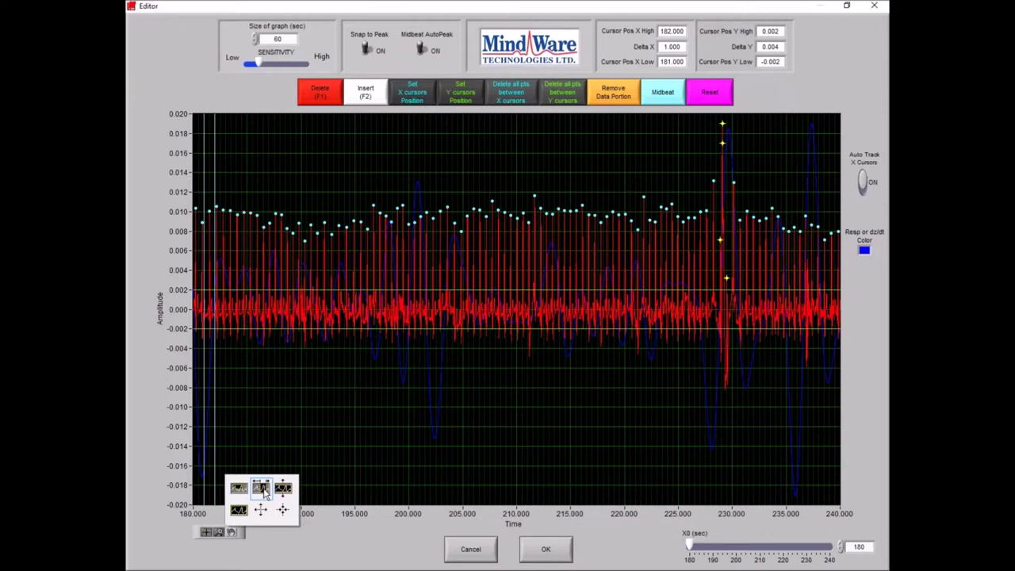
left_click(262, 489)
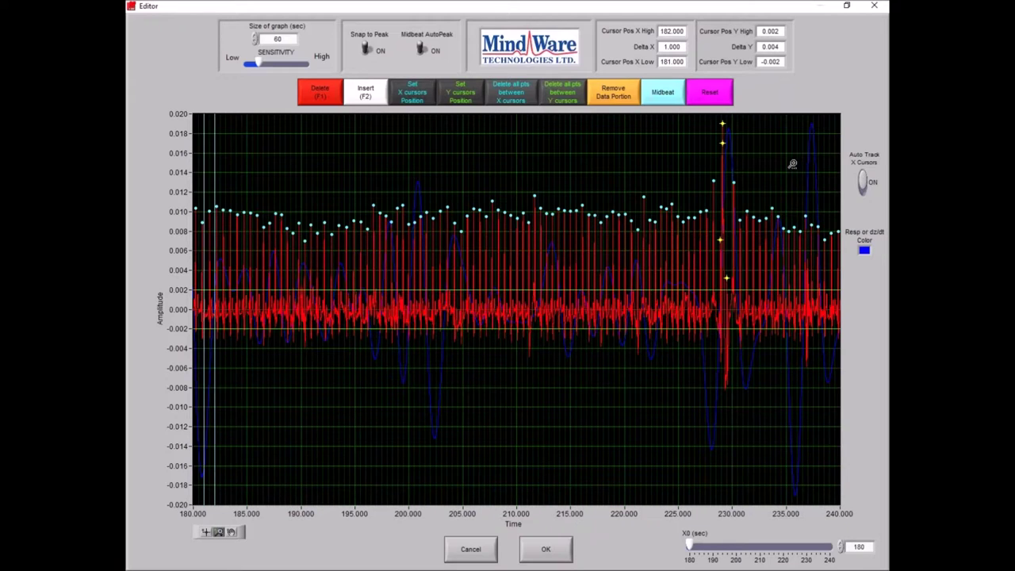
left_click(696, 181)
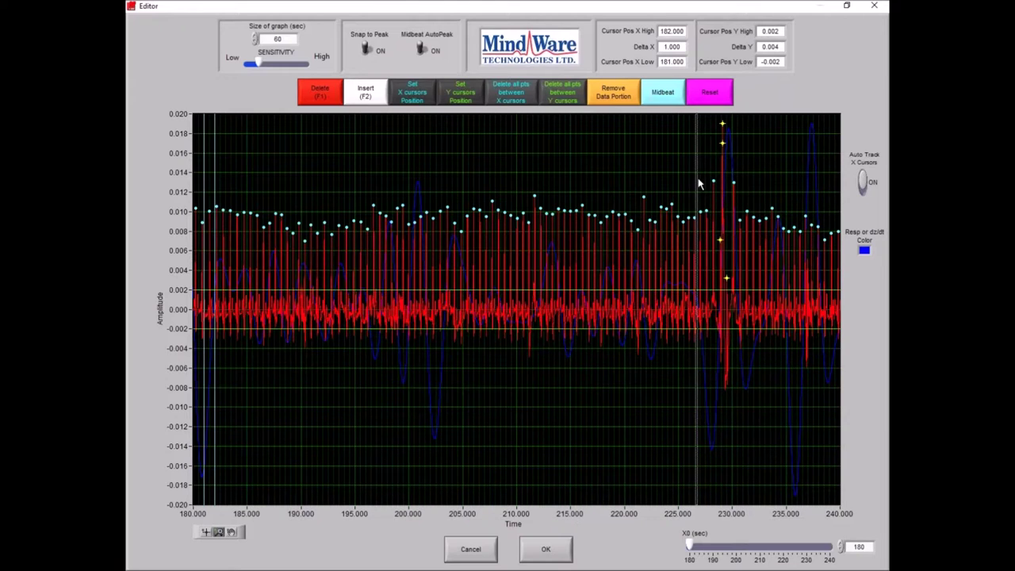
left_click_drag(699, 184, 756, 181)
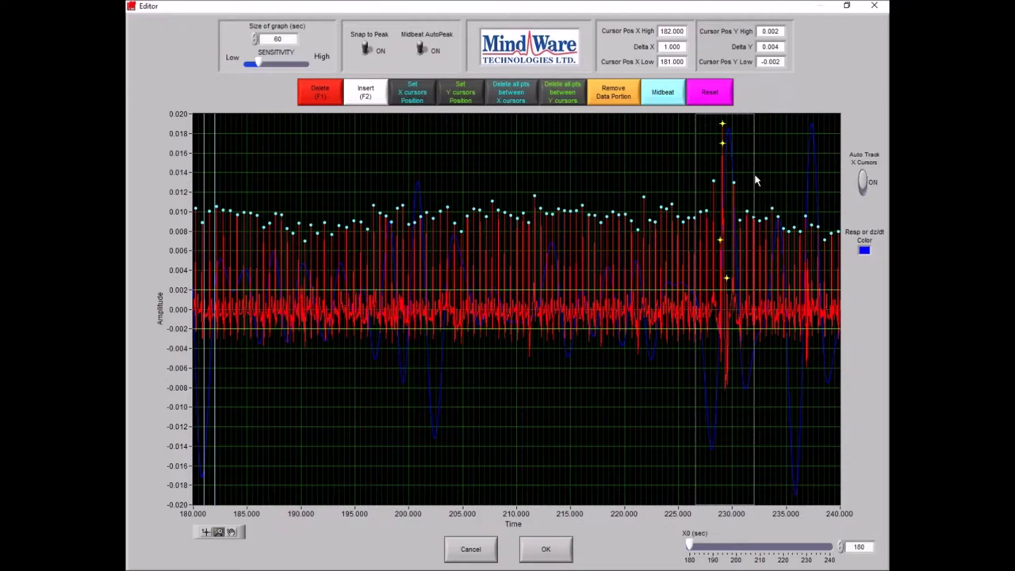
left_click_drag(756, 181, 756, 182)
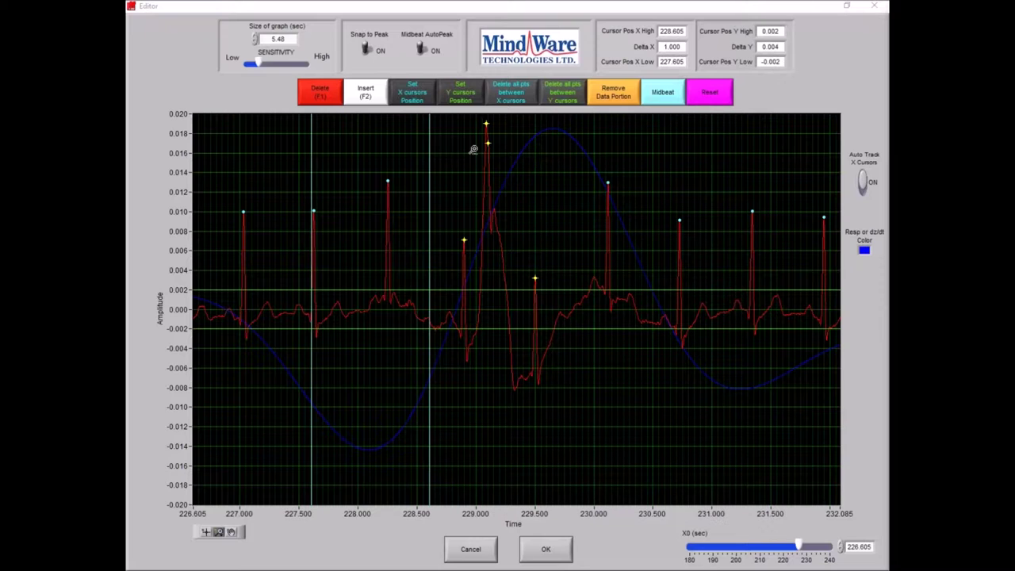
left_click(535, 280)
Mark the true R-peak at 229.5 s, then turn Delete (F1) mode off.
left_click(536, 281)
left_click(332, 96)
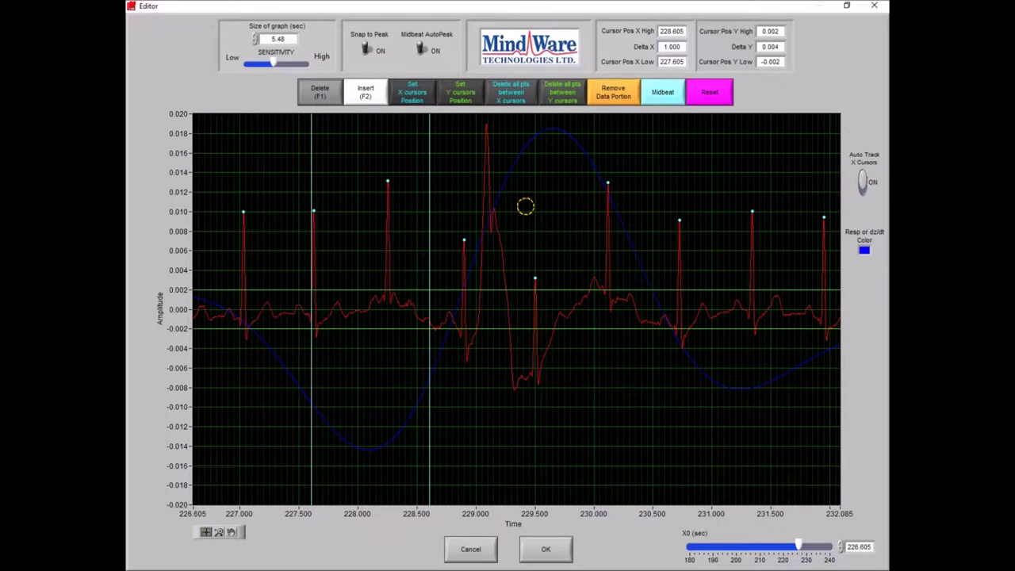
Nudge the SENSITIVITY slider with arrow keys to end just below the middle.
key("Right")
key("Right")
key("Right")
key("Right")
key("Right")
key("Right")
key("Right")
key("Right")
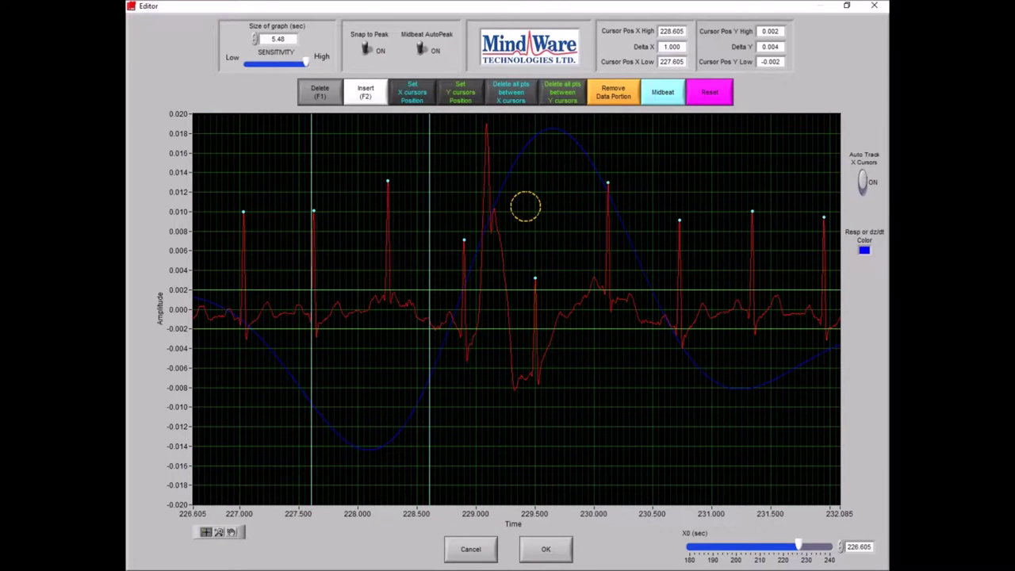
key("Left")
key("Left")
key("Left")
key("Left")
key("Left")
key("Left")
key("Left")
key("Left")
key("Left")
key("Right")
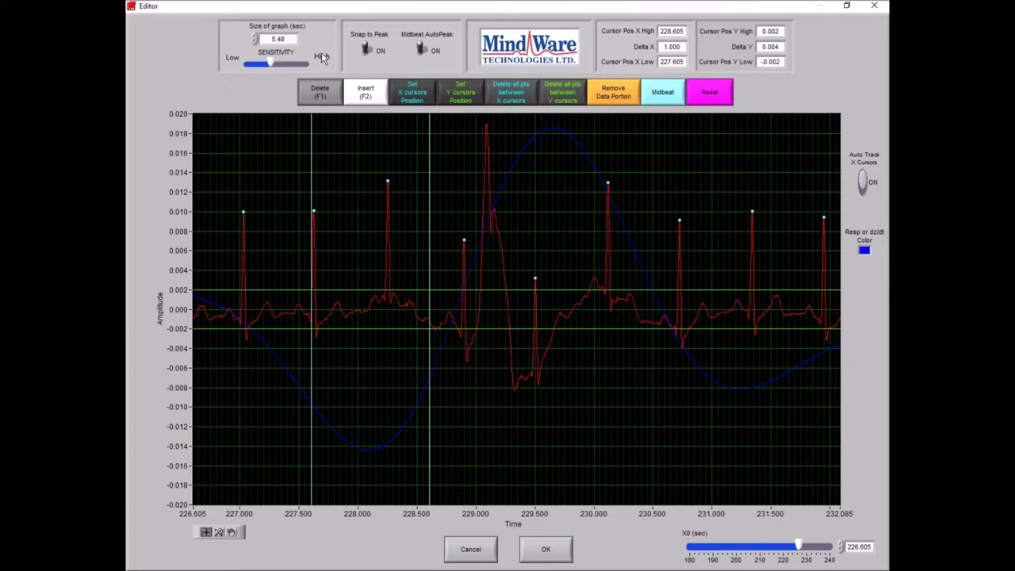
key("Right")
key("Right")
key("Right")
key("Right")
key("Right")
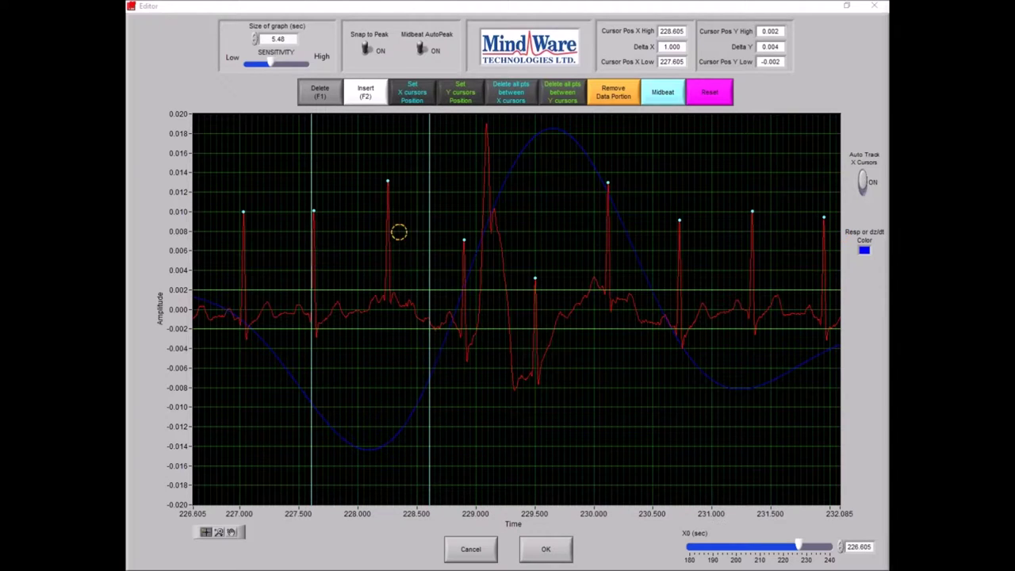
Toggle Delete (F1) and zoom to fit the full 180–240 s ECG span.
left_click(323, 95)
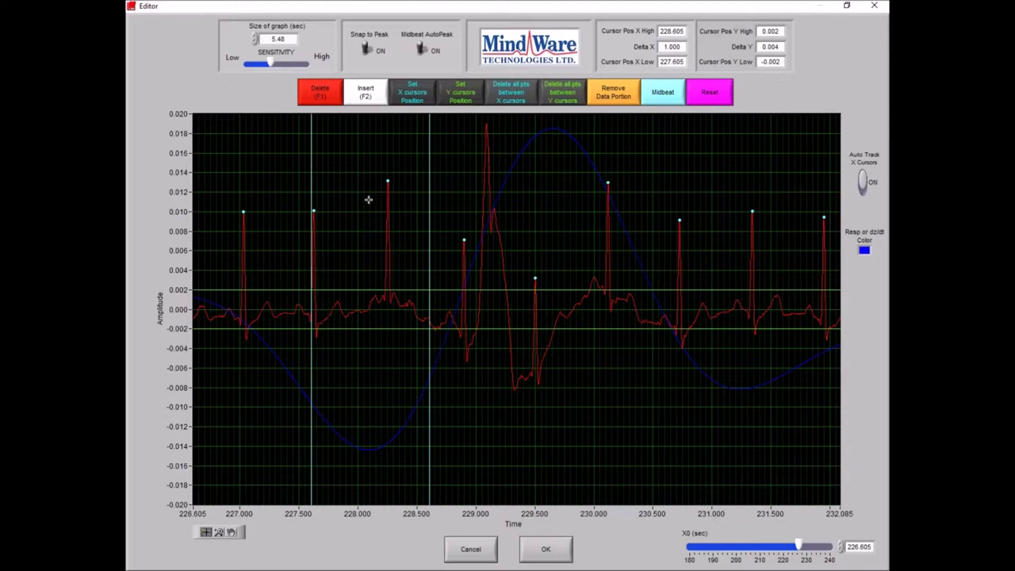
left_click(220, 533)
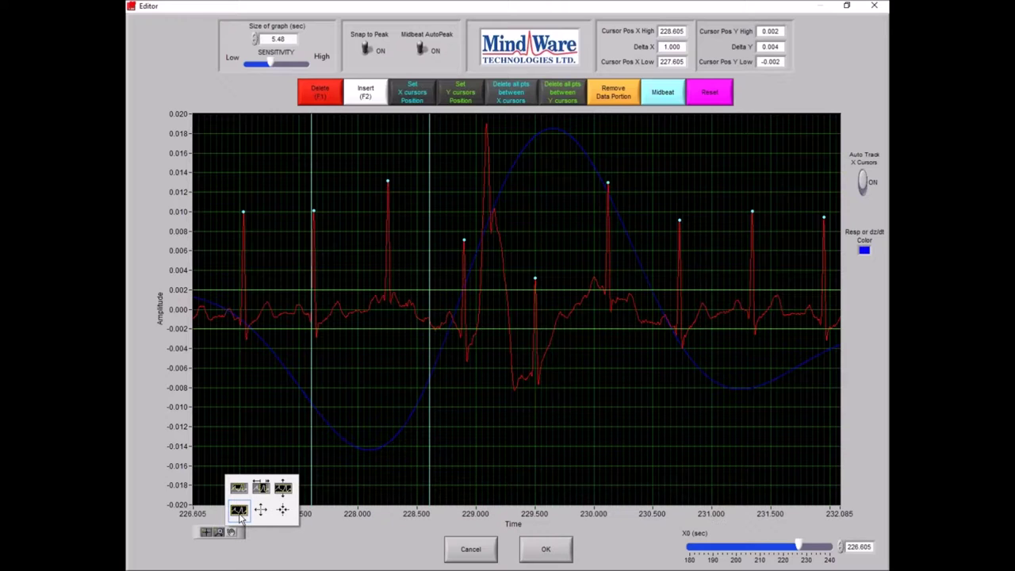
left_click(239, 512)
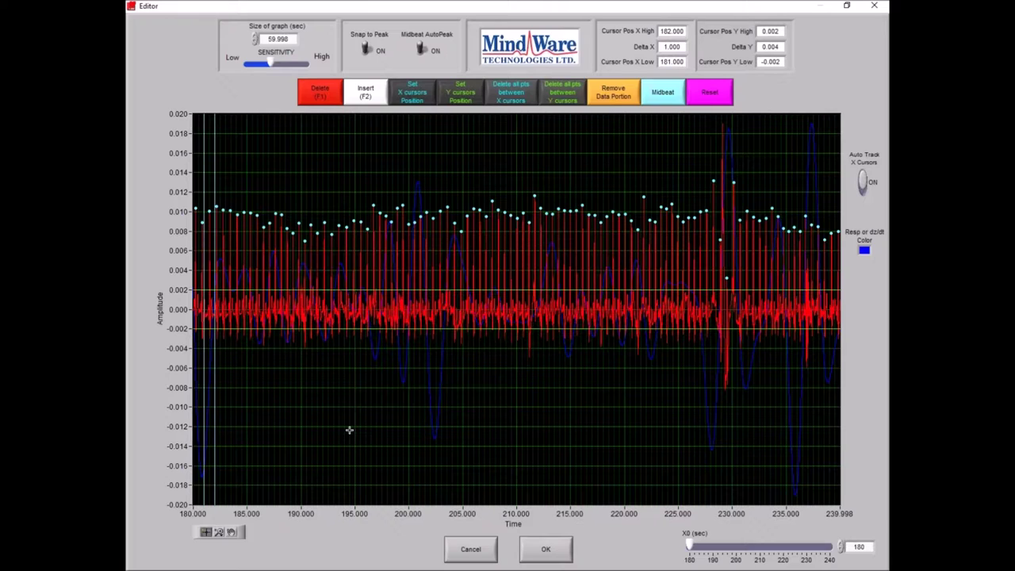
Accept the peak edits, advance to segment 2 (900–960 s), and open its R-peaks for editing.
left_click(547, 549)
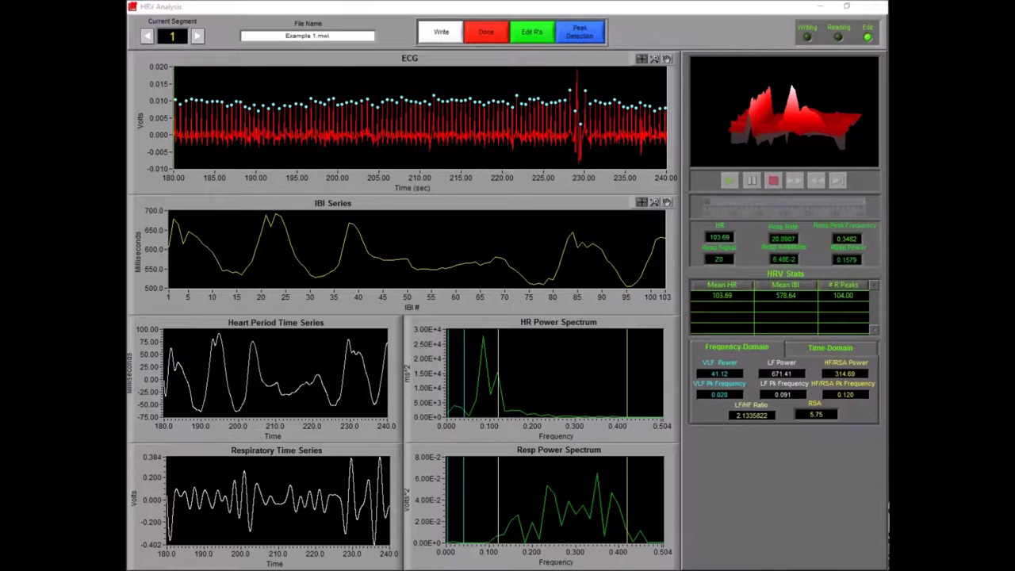
left_click(198, 37)
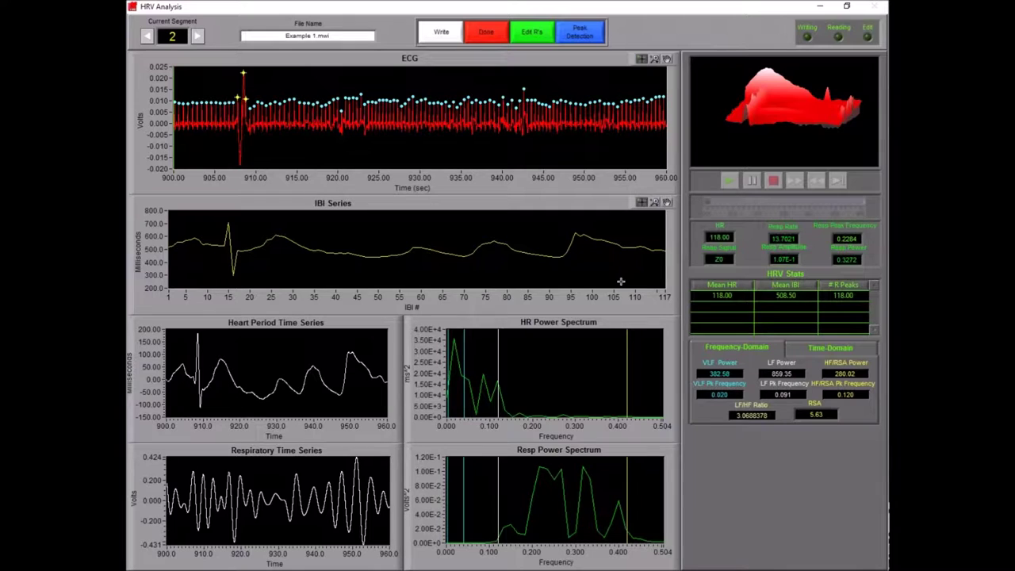
left_click(532, 33)
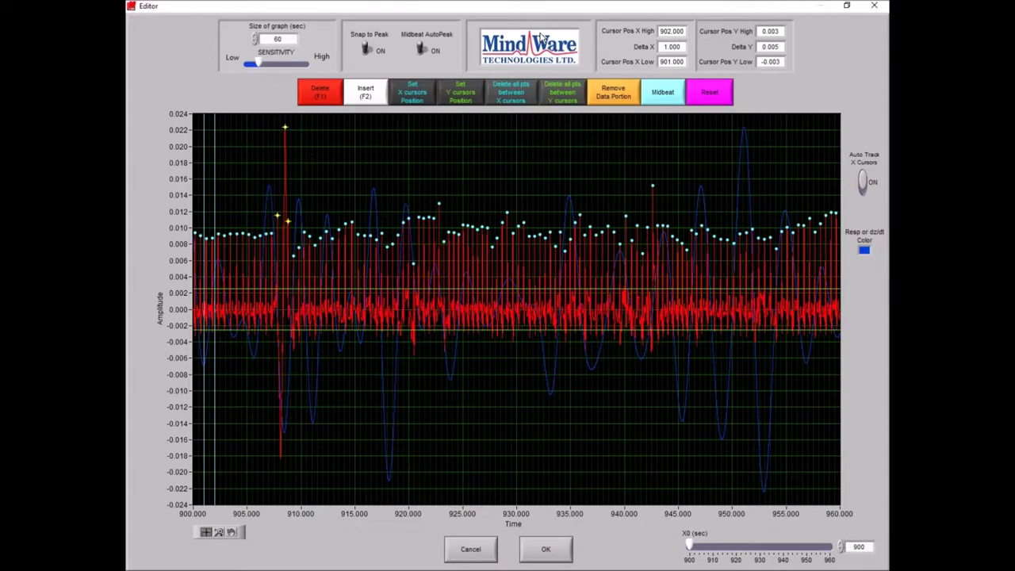
X-zoom the ECG in on the 905–911 s artifact region.
left_click(220, 532)
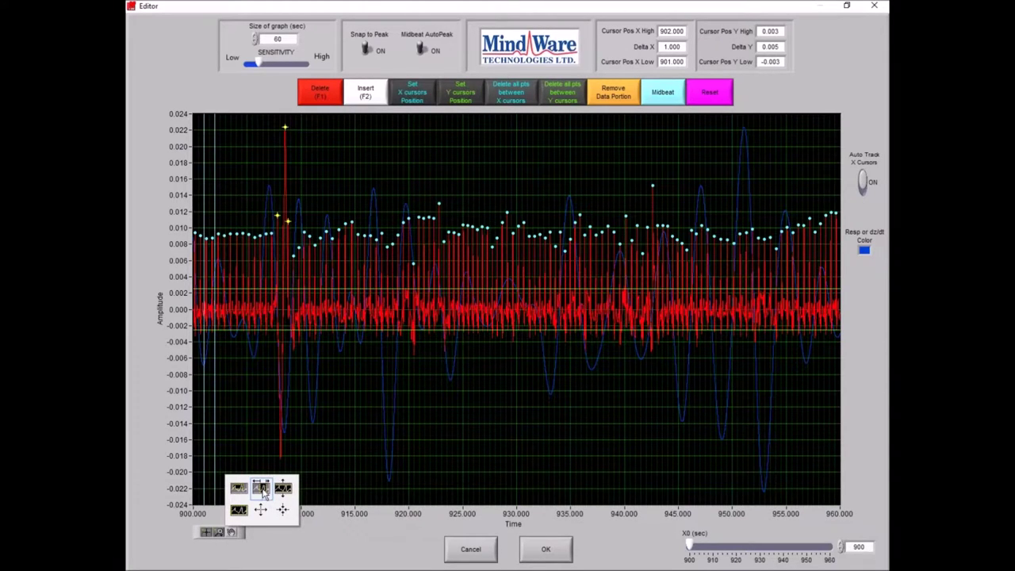
left_click(262, 490)
left_click_drag(252, 190, 316, 197)
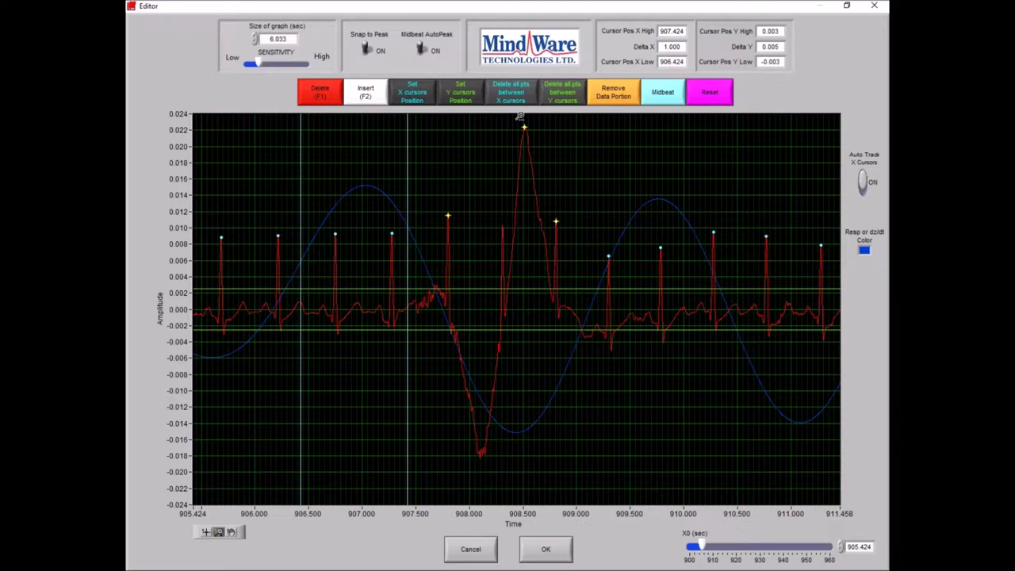
Delete the false peak on the tall 908.5 s spike, then switch to Insert with Snap to Peak off.
left_click(336, 96)
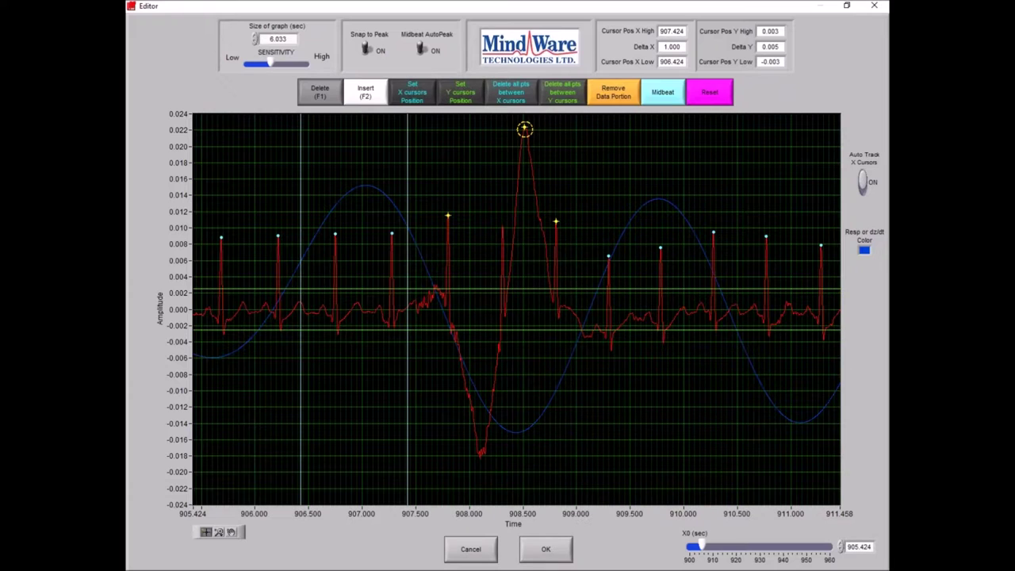
left_click(525, 126)
left_click(372, 96)
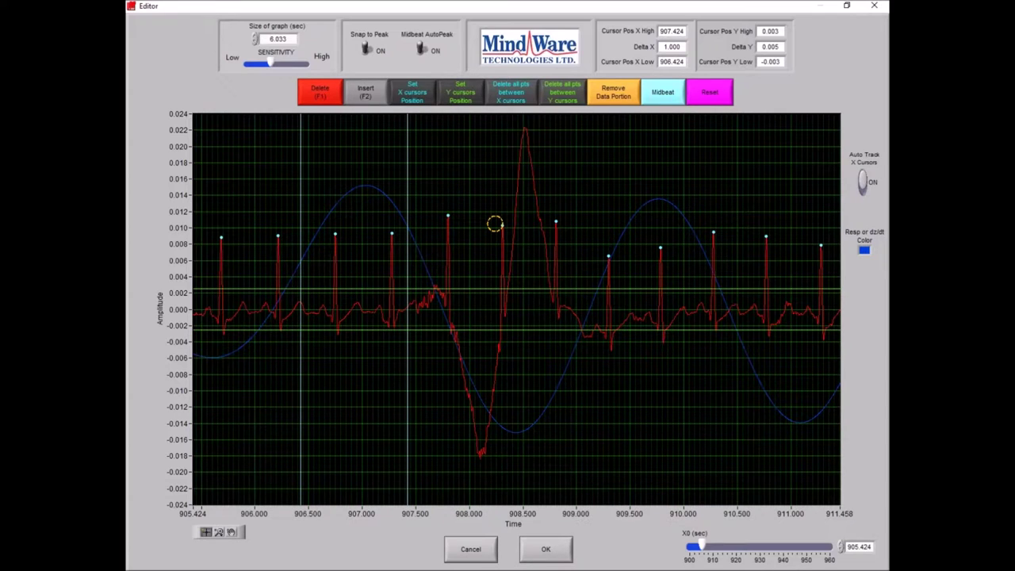
left_click(366, 51)
Leave Insert (F2) mode with a beat marked near 908.3 s.
left_click(376, 96)
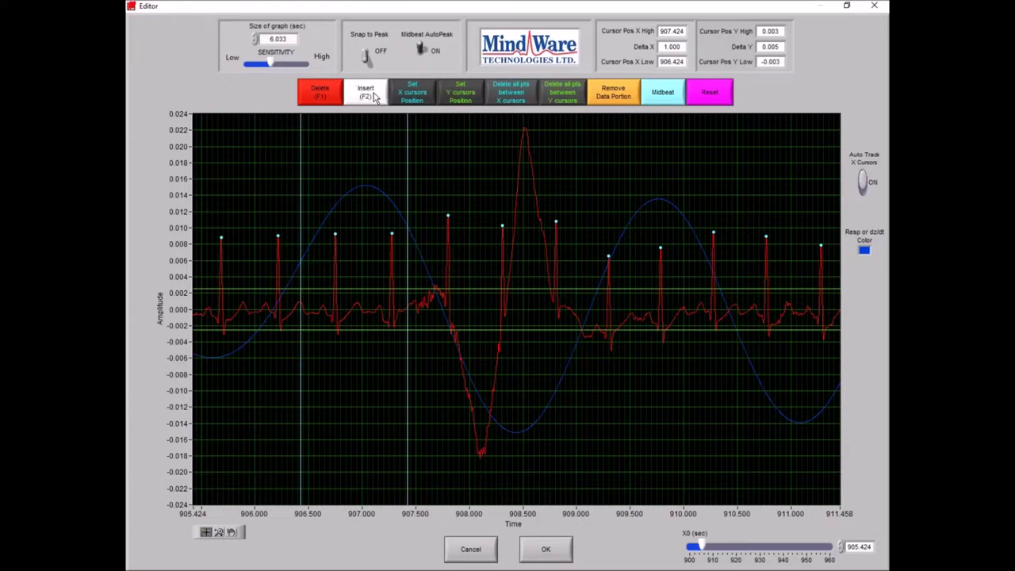
Zoom to fit the 900–960 s segment, accept the edits with OK, and advance to segment 3.
left_click(218, 532)
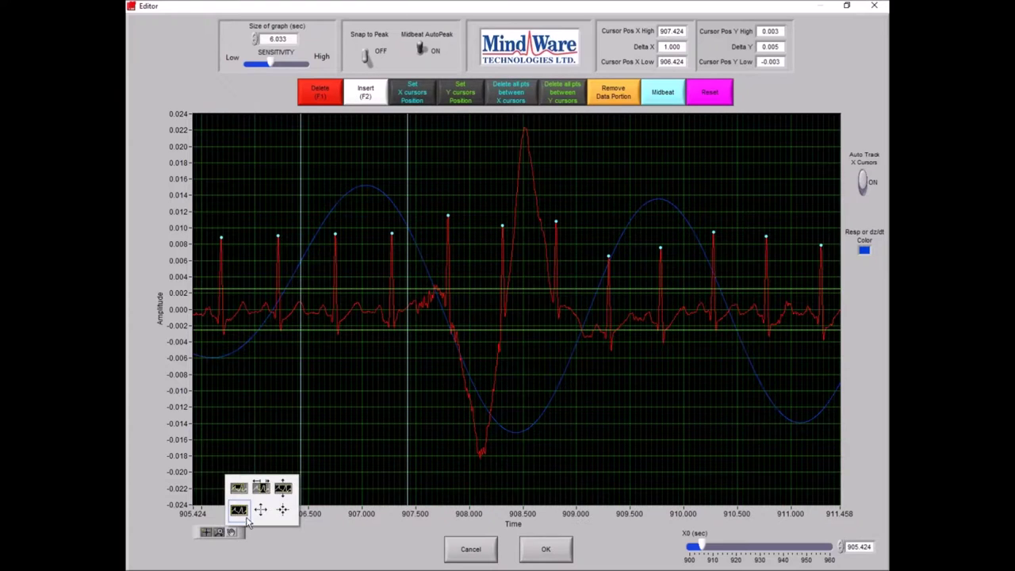
left_click(241, 511)
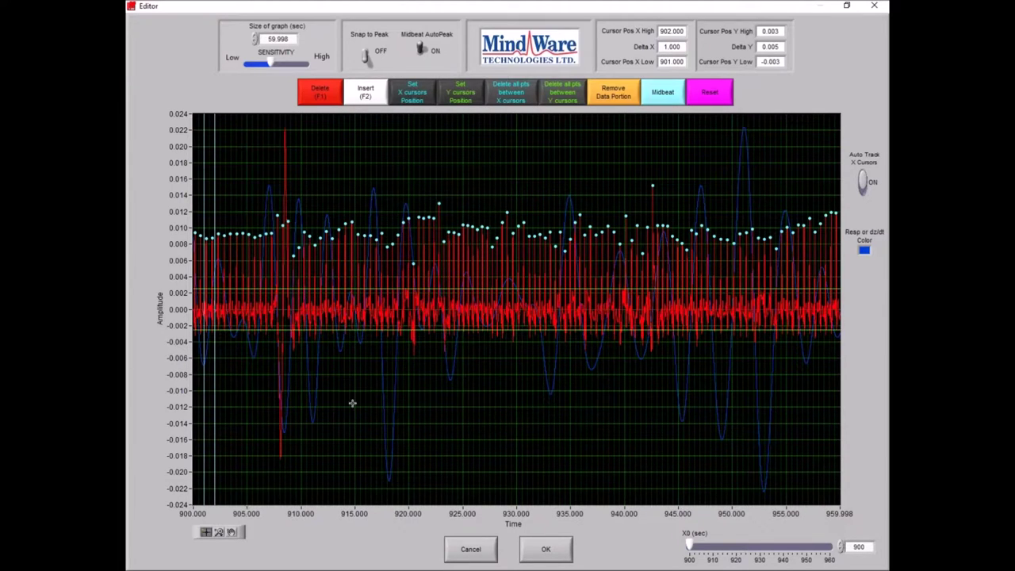
left_click(561, 551)
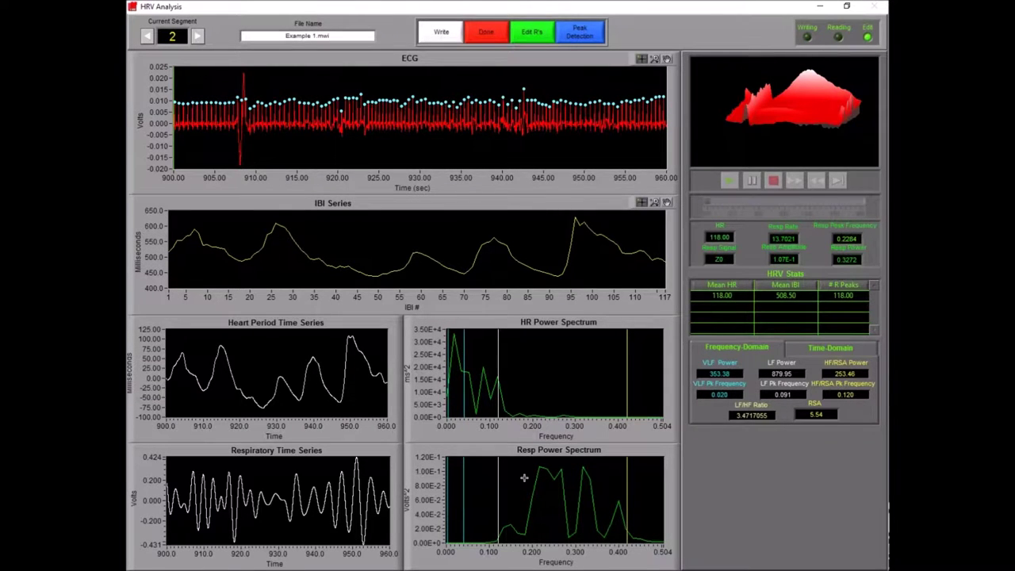
left_click(198, 37)
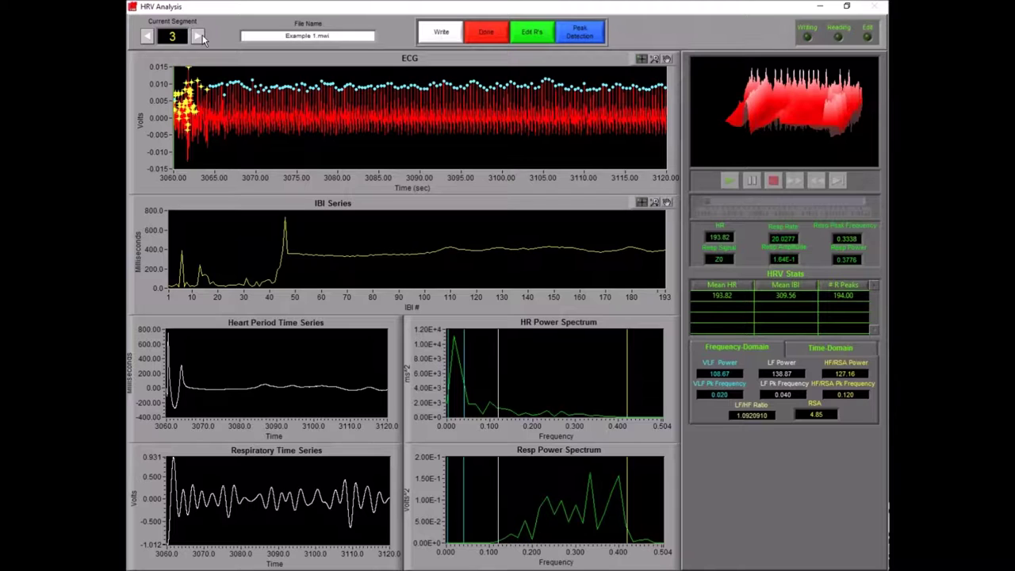
Open segment 3's R-peaks in the Editor and zoom in on its noisy 3060–3065.9 s start.
left_click(539, 38)
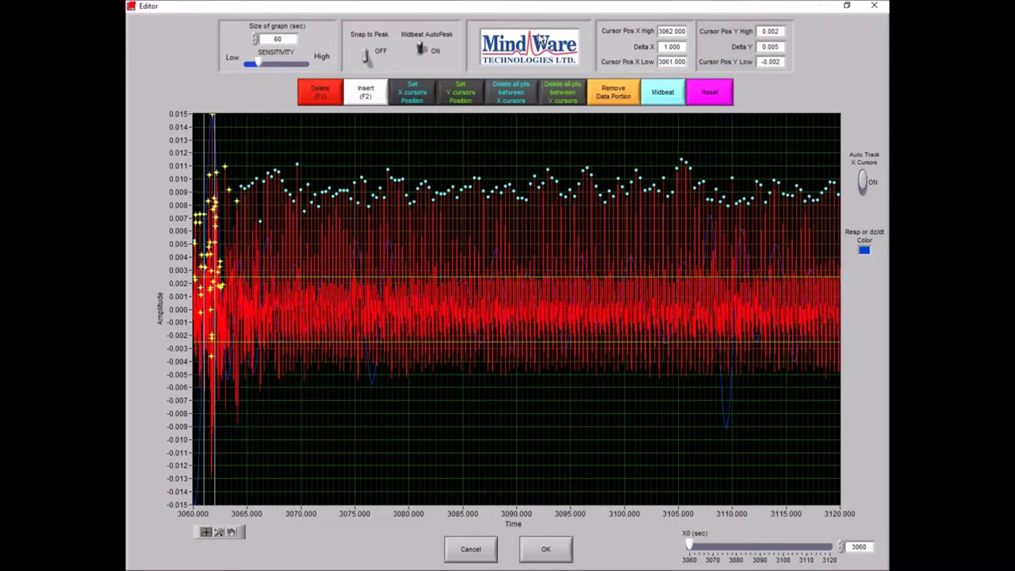
left_click(219, 532)
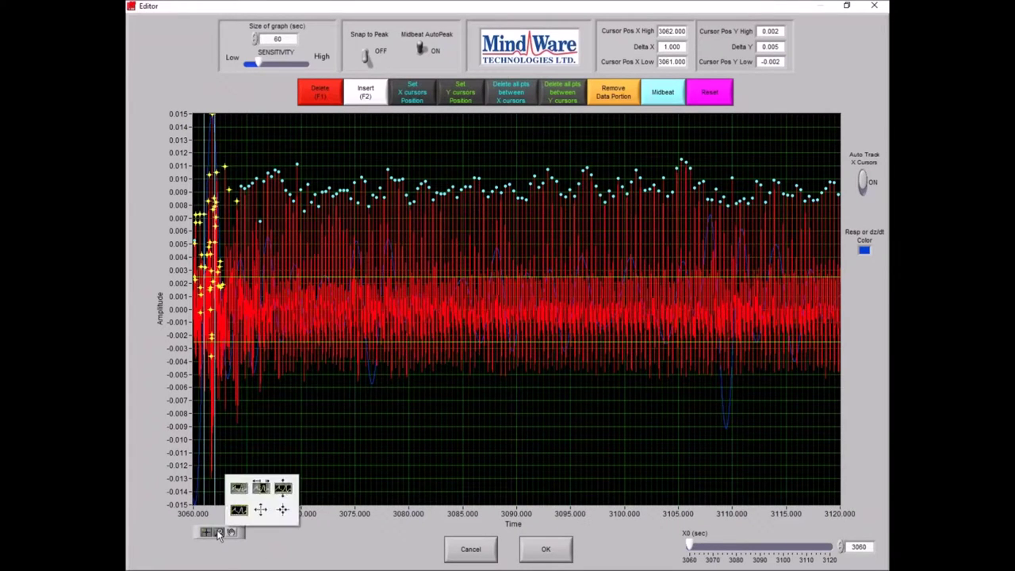
left_click(261, 487)
left_click_drag(256, 238, 191, 244)
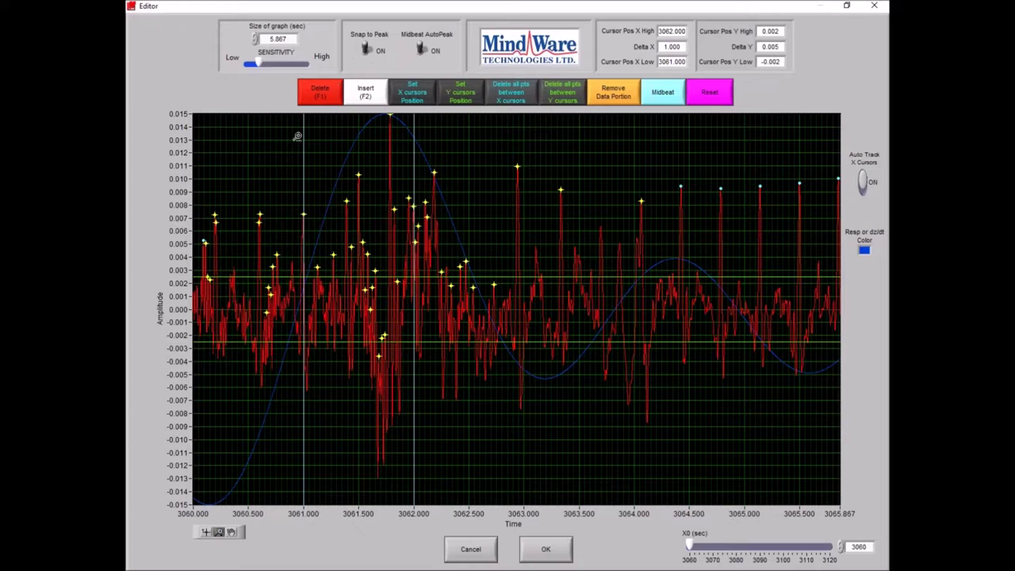
Bracket about 3060.05–3064.2 s with the time cursors and delete every peak between them.
left_click(205, 537)
left_click(204, 532)
left_click_drag(300, 136, 199, 162)
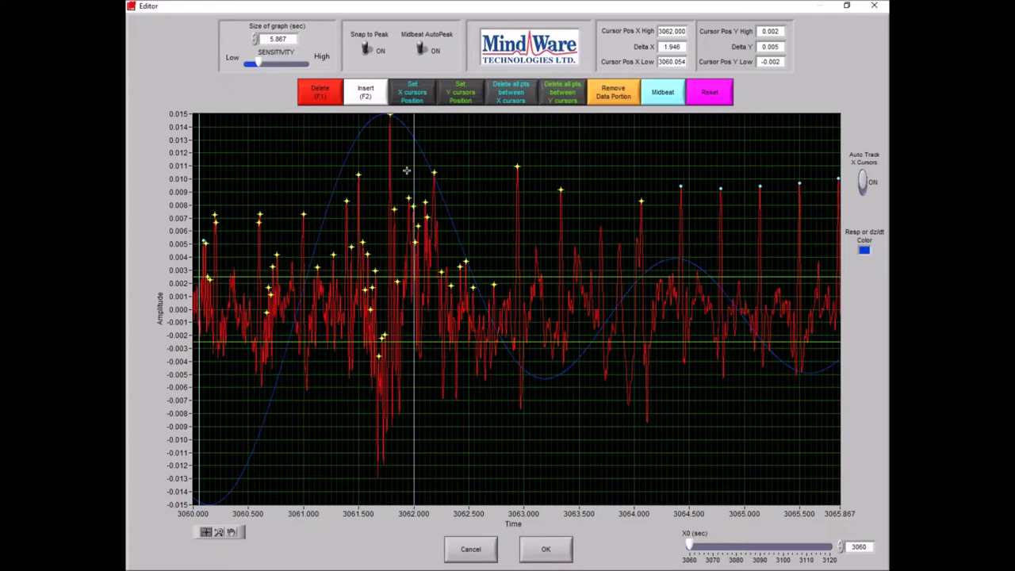
left_click_drag(414, 167, 660, 189)
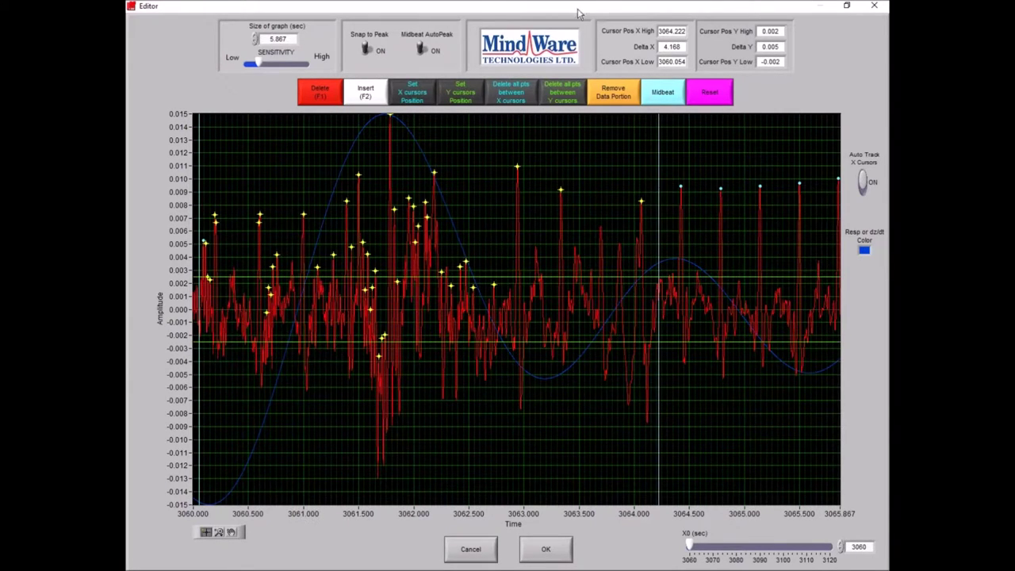
mouse_move(657, 167)
left_mouse_down()
mouse_move(630, 171)
mouse_move(655, 172)
left_mouse_up()
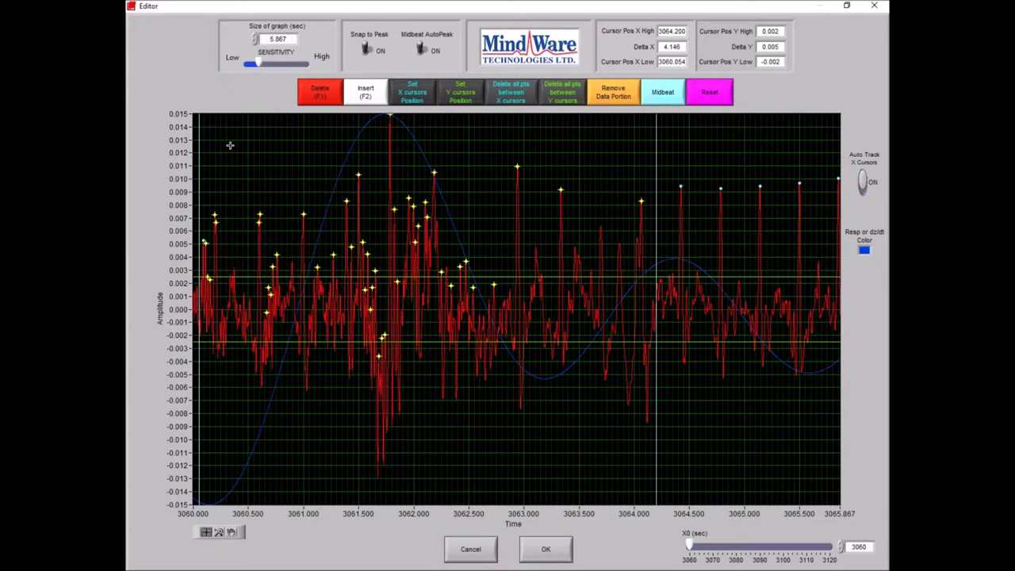
left_click(515, 96)
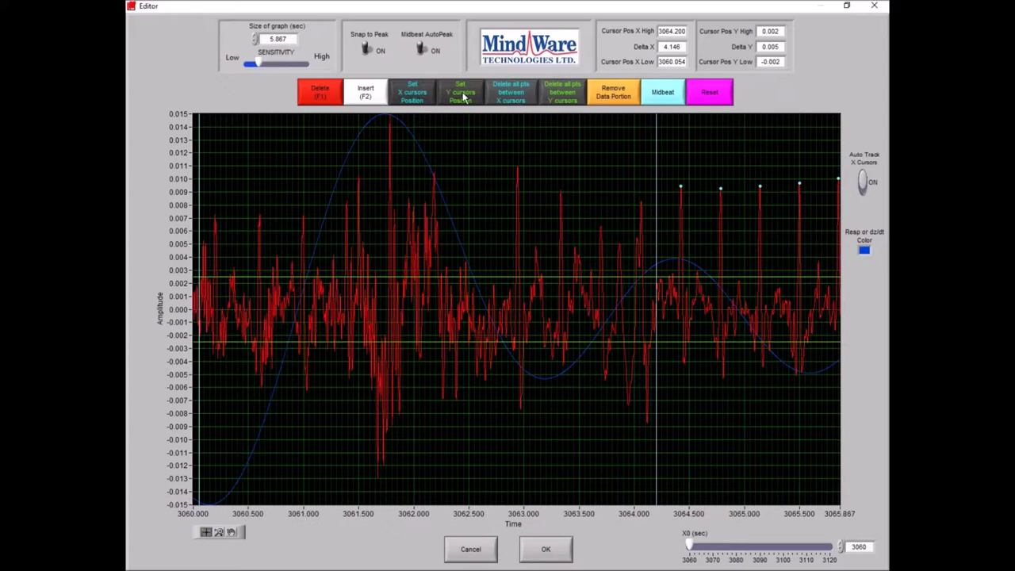
Zoom to fit so the full 3060–3120 s trace of segment 3 is shown.
left_click(221, 533)
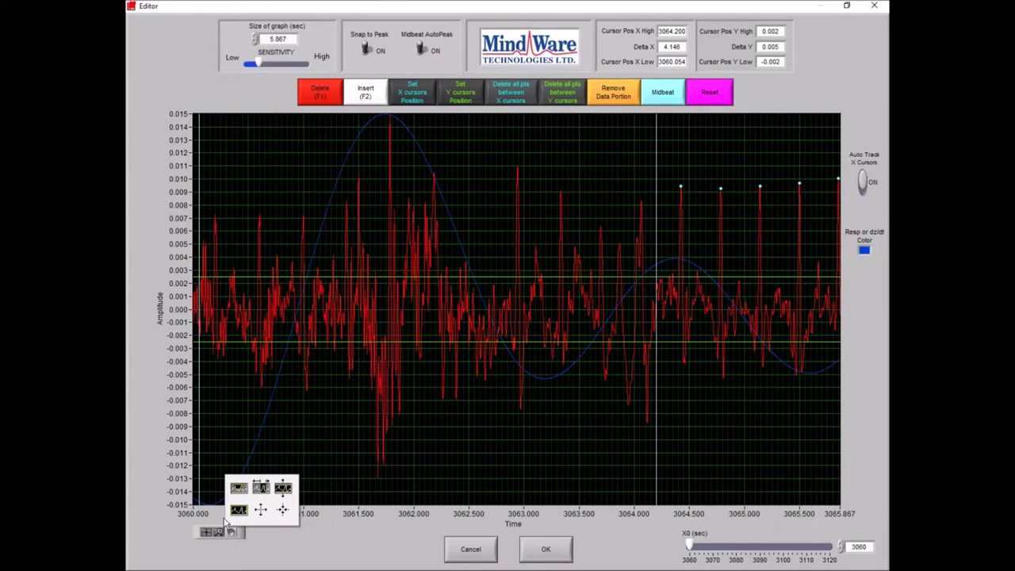
left_click(234, 511)
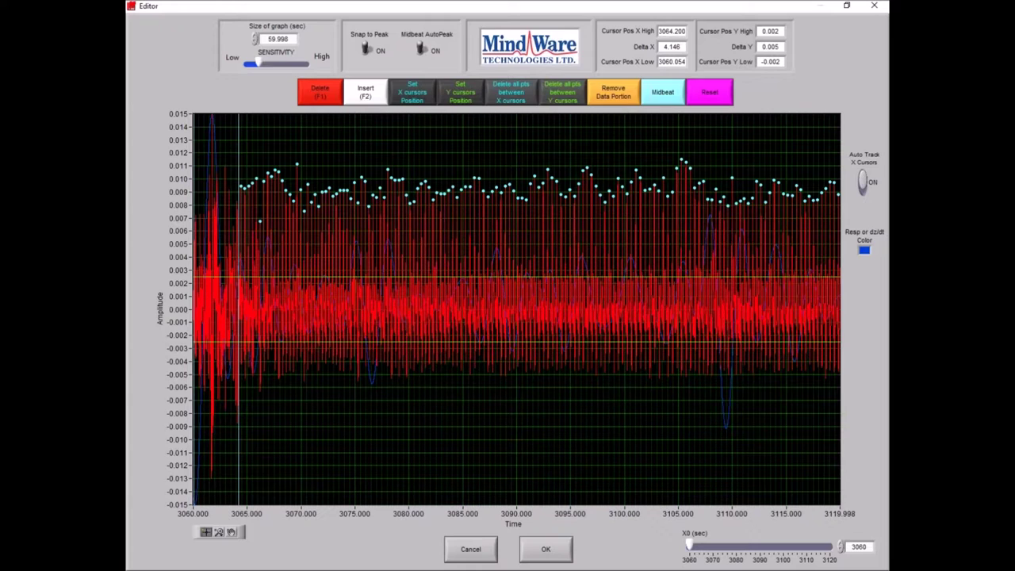
X-zoom the ECG to 3060–3065.48 s to check the remaining R-peak marks.
left_click(219, 532)
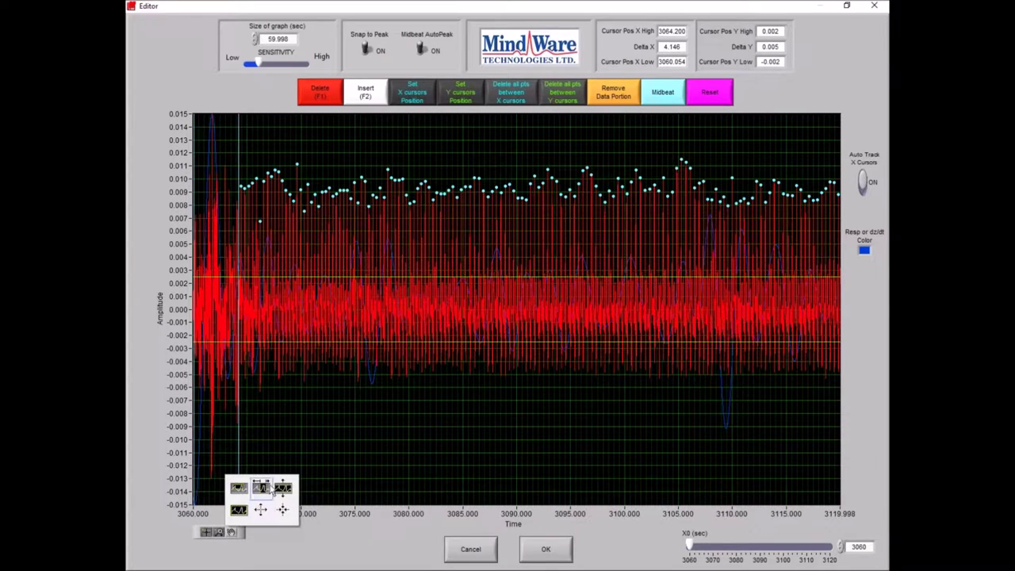
left_click(272, 489)
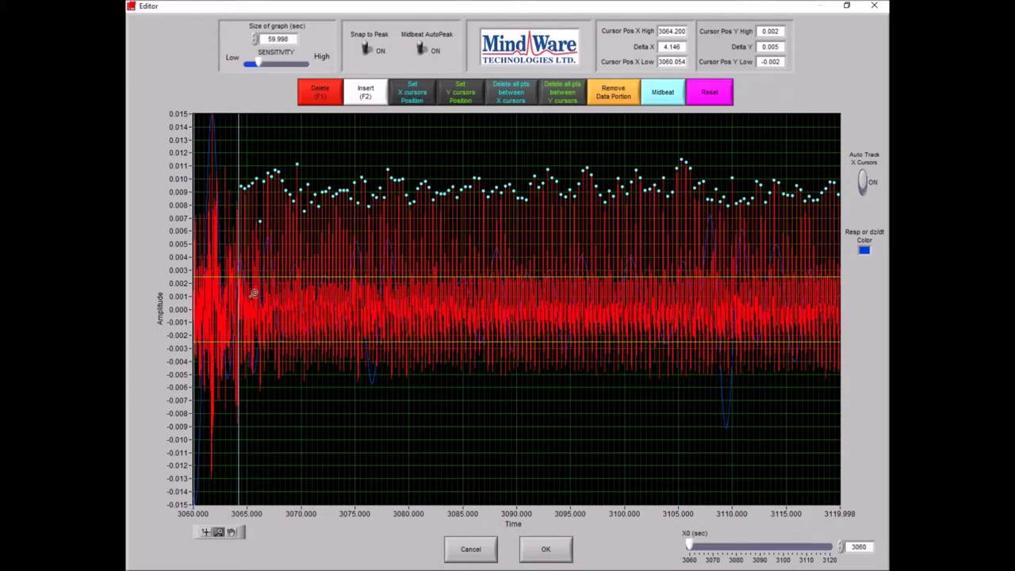
left_click_drag(251, 295, 193, 299)
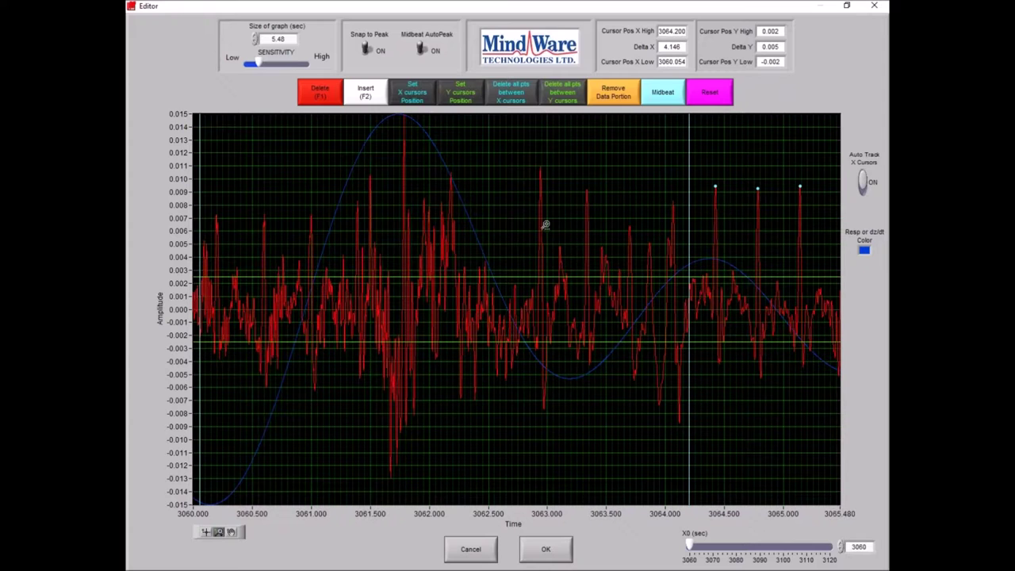
Reset to the original peak marks and X-zoom into the trace's noisy first seconds.
left_click(712, 93)
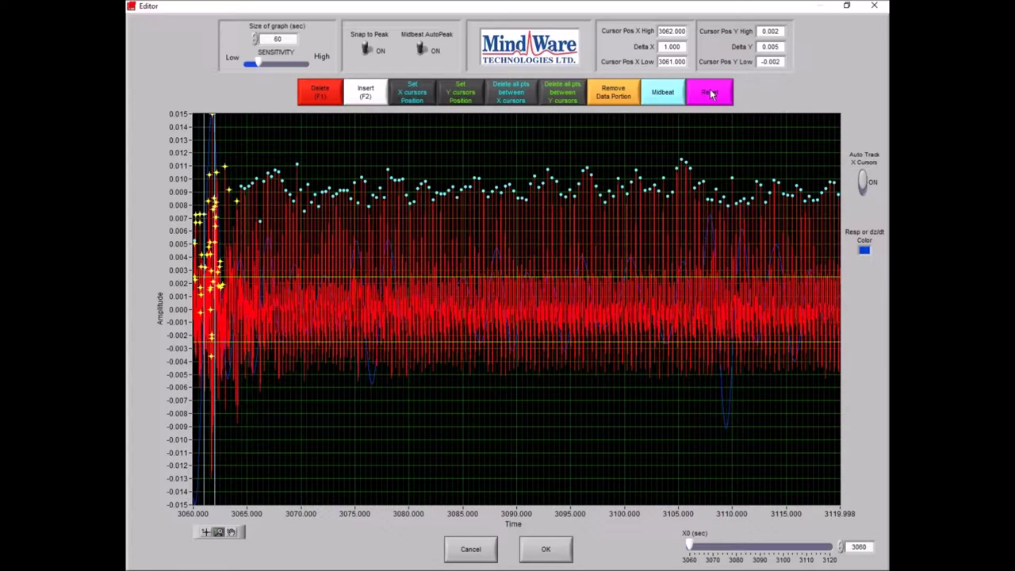
left_click(219, 532)
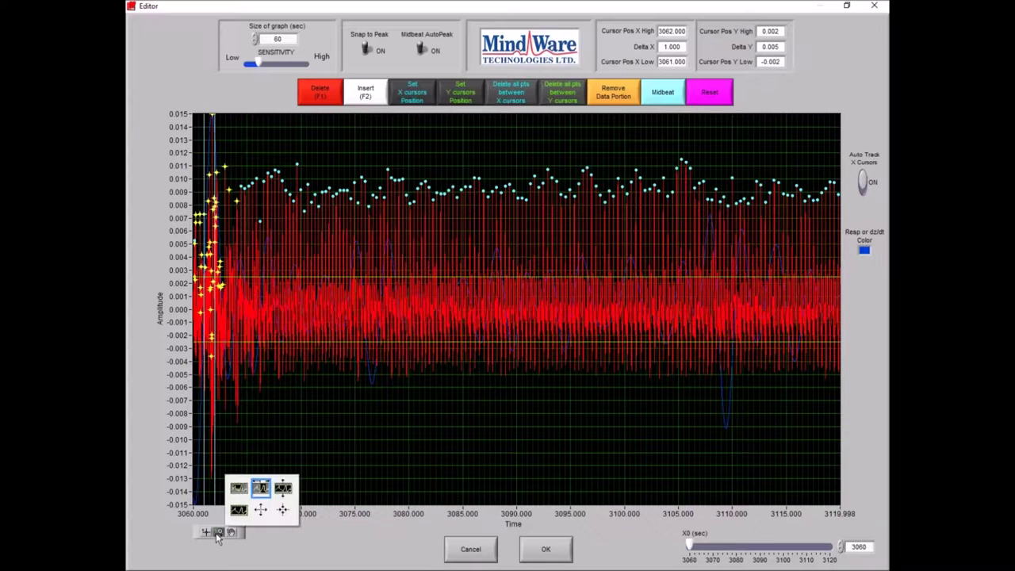
left_click(261, 485)
left_click_drag(243, 258, 191, 258)
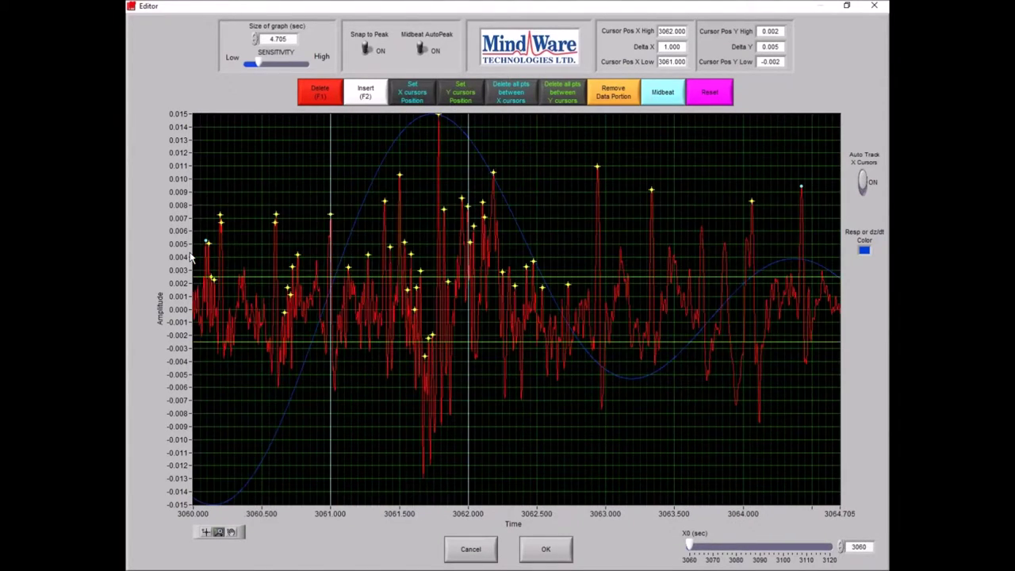
Set the time cursors at about 3060.048 and 3064.210 s around the noisy stretch.
left_click(205, 534)
left_click_drag(331, 154, 199, 159)
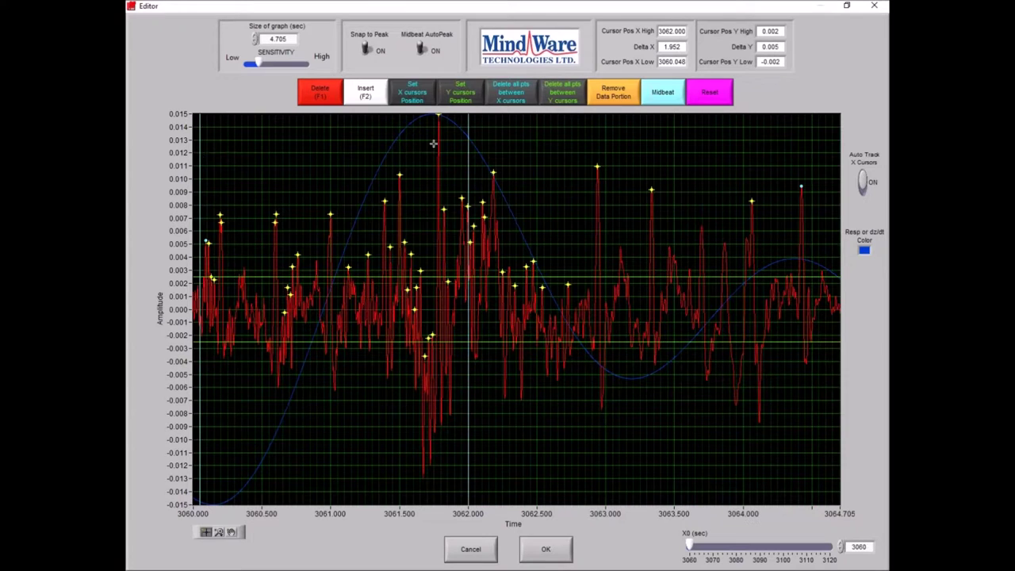
left_click_drag(469, 140, 776, 164)
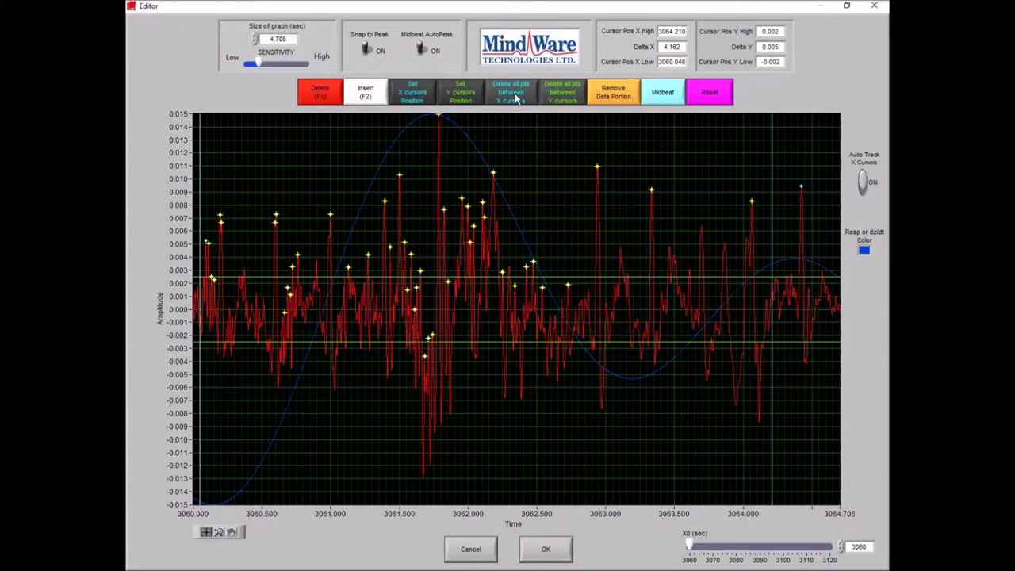
Remove the signal between the time cursors and accept the edits, closing the Editor.
left_click(622, 99)
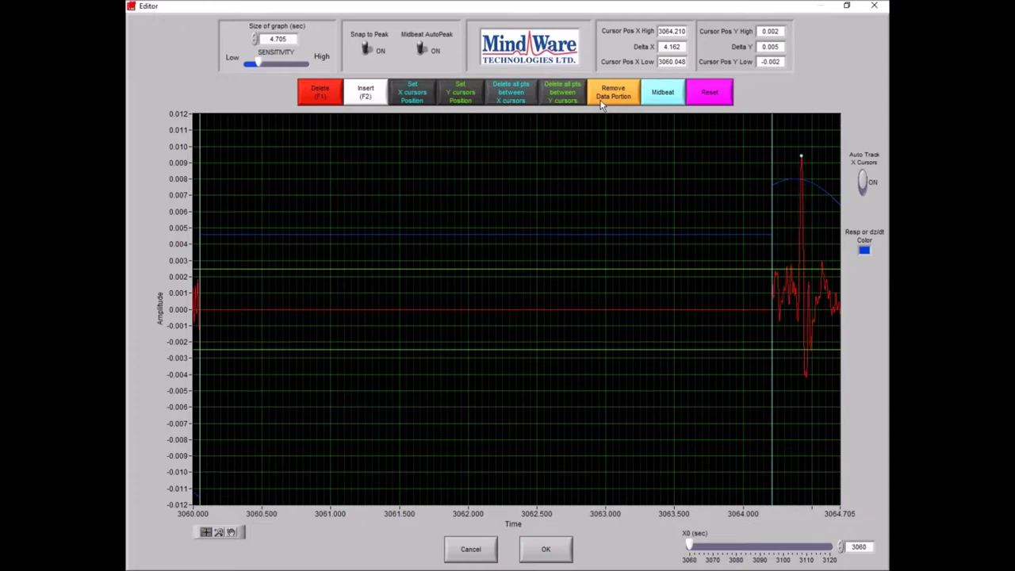
left_click(547, 549)
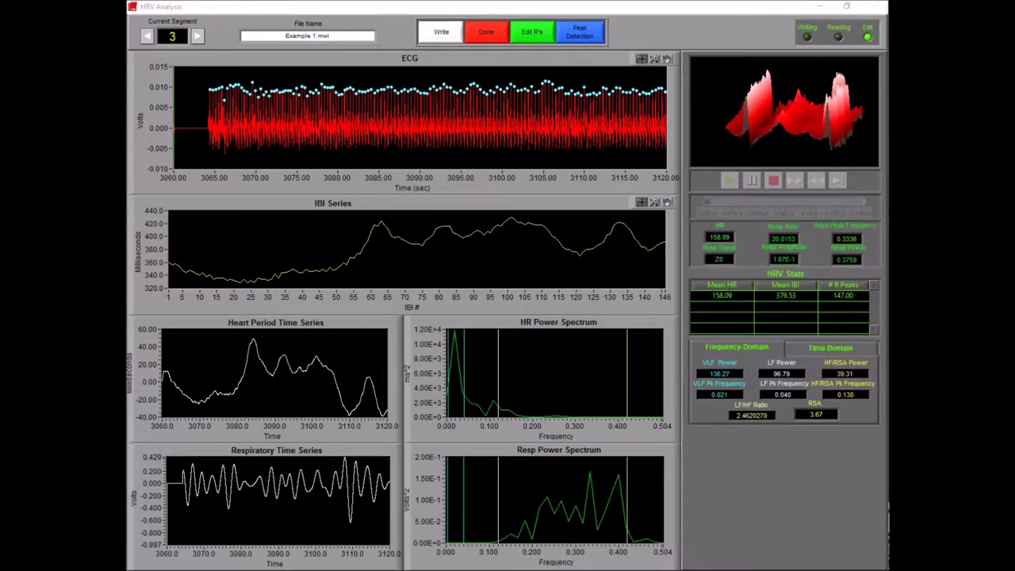
Advance to segment 4 (3300–3360 s) and open its ECG for peak editing.
left_click(197, 37)
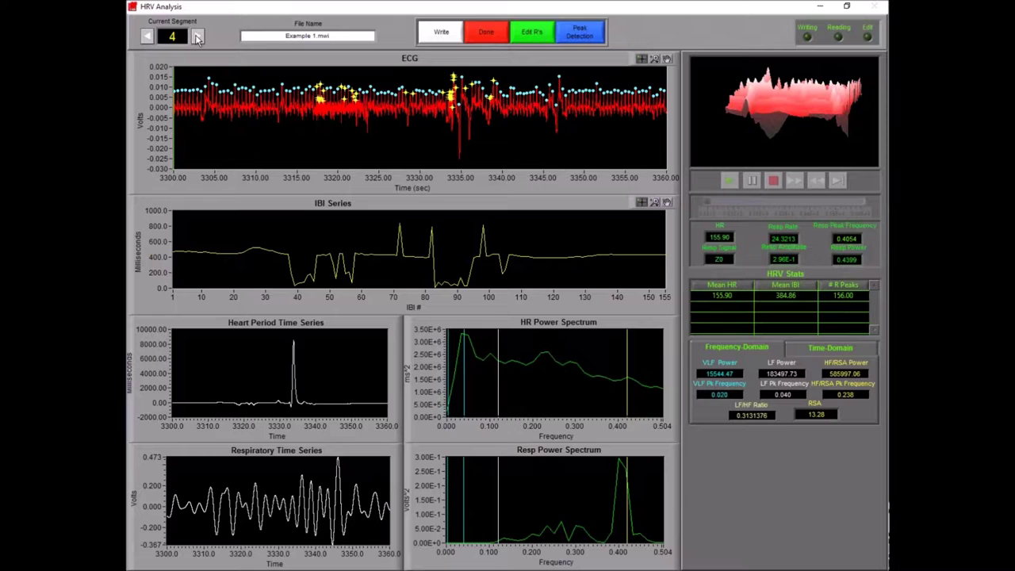
left_click(533, 32)
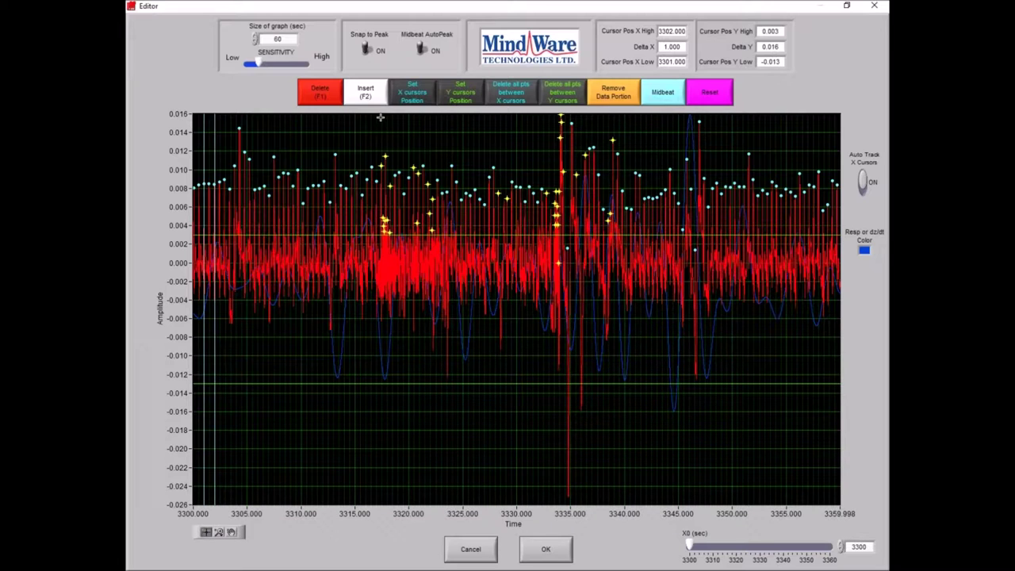
Set the amplitude cursors to 0.005 and -0.010 and delete the peak marks between them.
mouse_move(364, 236)
left_mouse_down()
mouse_move(367, 216)
mouse_move(371, 244)
left_mouse_up()
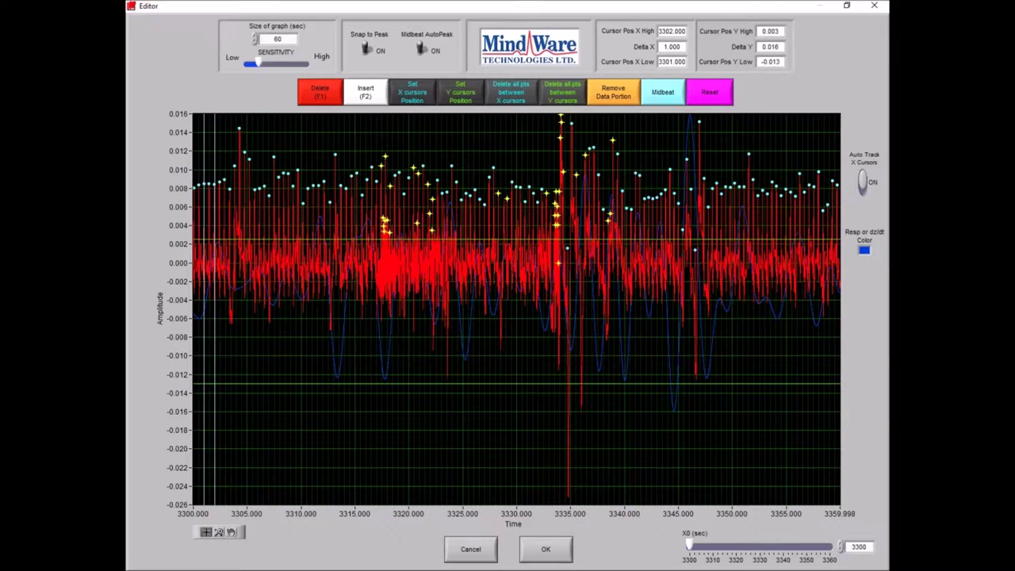
left_click_drag(358, 241, 359, 217)
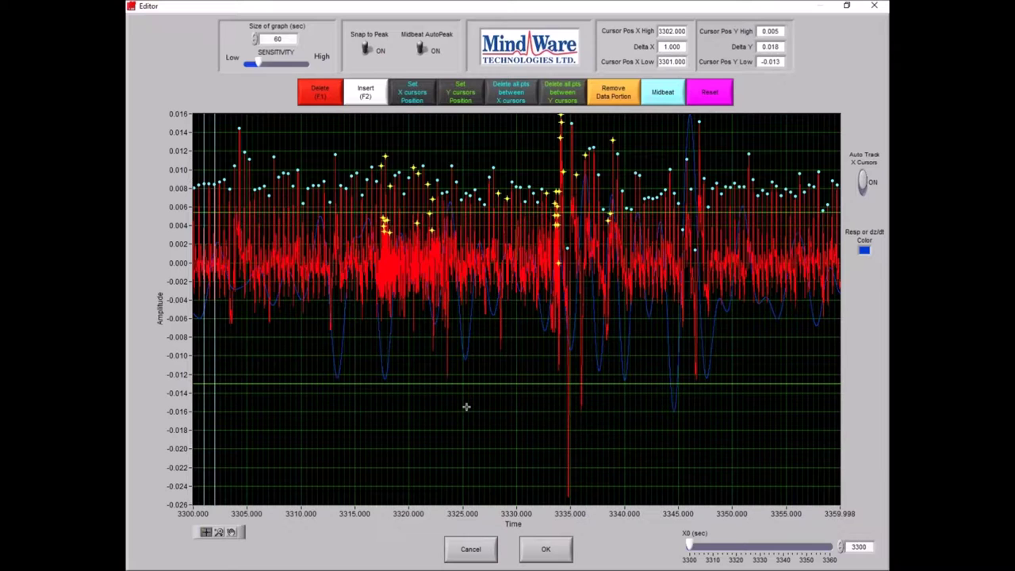
left_click_drag(483, 383, 485, 358)
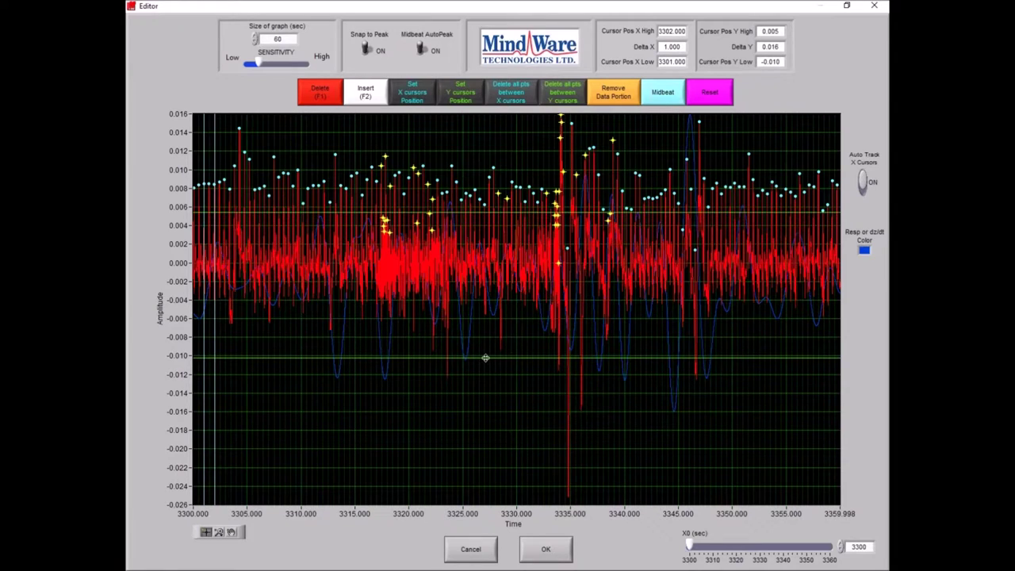
left_click(579, 95)
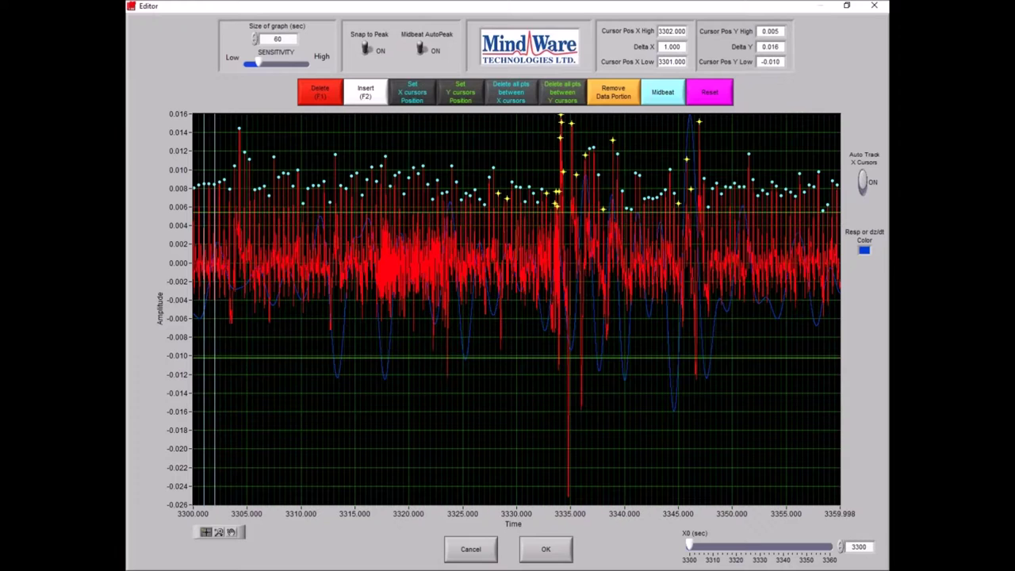
Lower the upper amplitude cursor to -0.002, bracketing -0.010 to -0.002.
left_click_drag(531, 216, 534, 290)
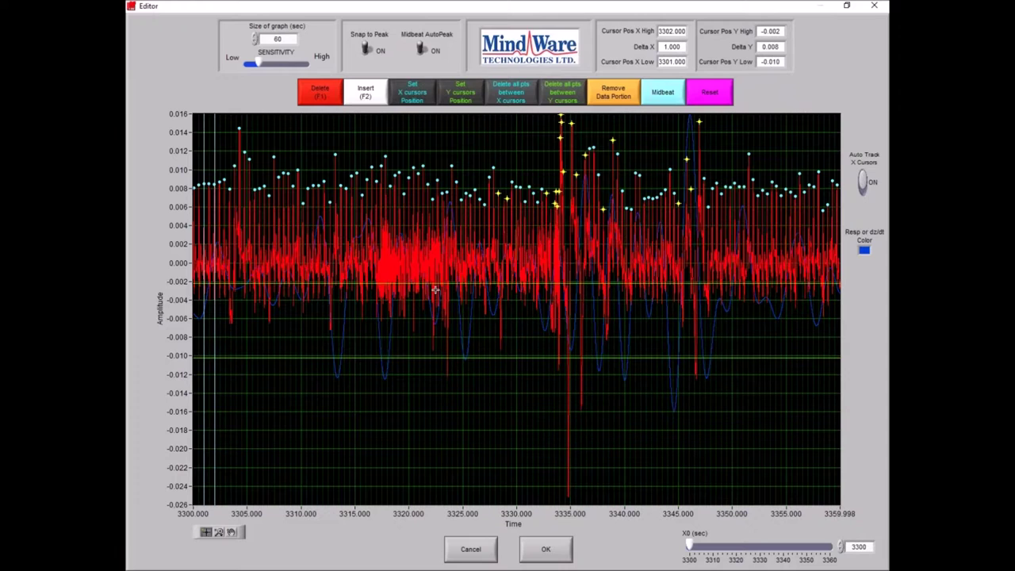
X-zoom into the stretch around 3327–3331 s of segment 4.
left_click(219, 532)
left_click(267, 514)
left_click_drag(482, 230, 524, 235)
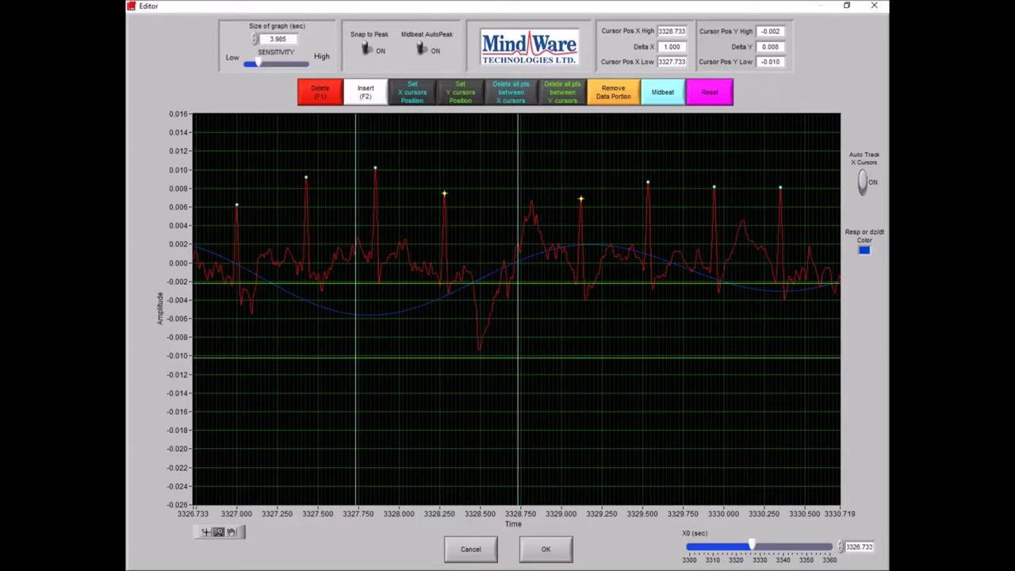
Place the time cursors at about 3328.14 and 3329.30 s around the two starred beats.
left_click(205, 532)
left_click_drag(519, 132, 627, 145)
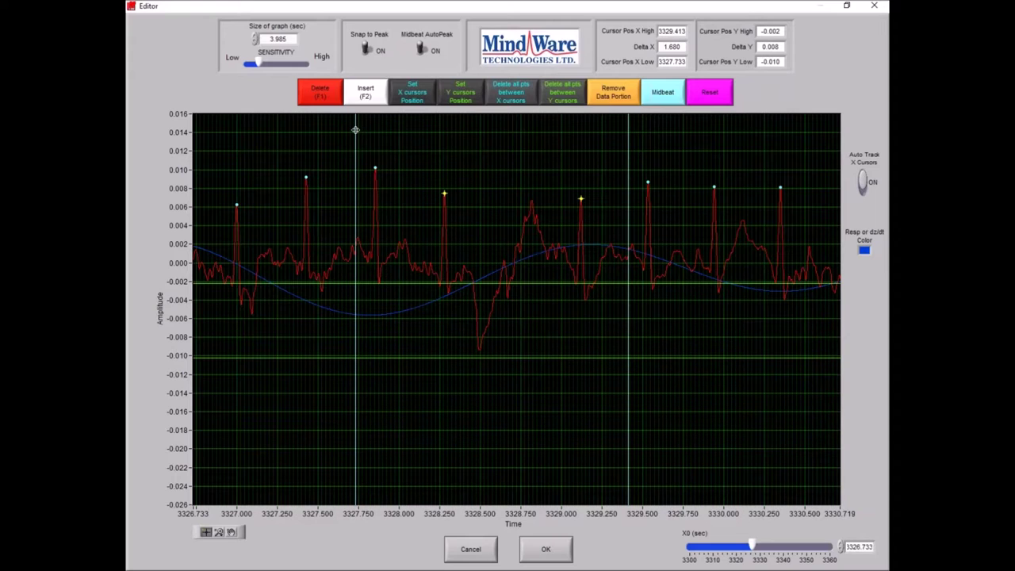
left_click_drag(355, 129, 422, 142)
left_click_drag(630, 151, 610, 158)
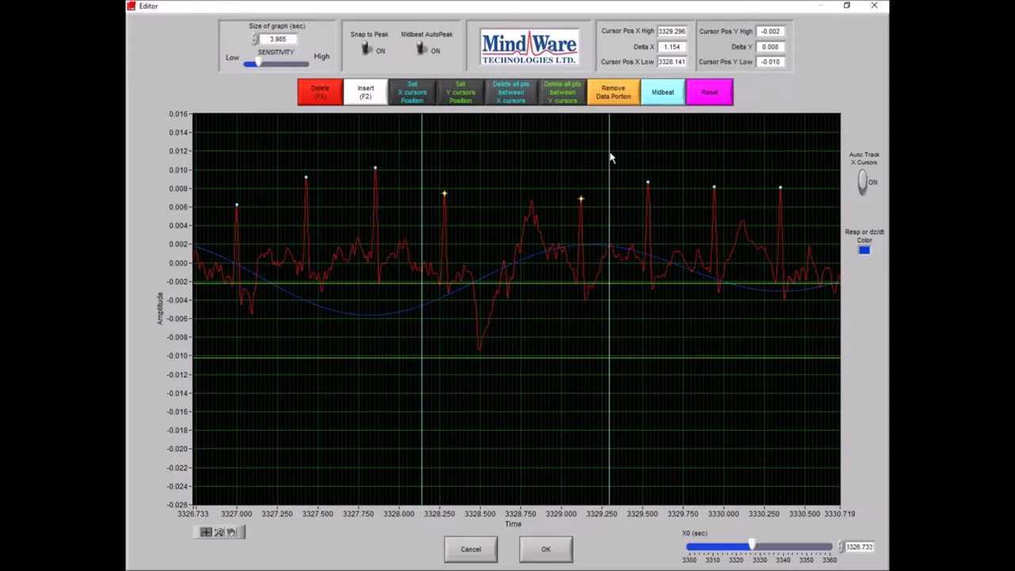
Turn Midbeat AutoPeak off and insert a midbeat in the marked gap near 3328.7 s.
left_click(421, 51)
left_click(670, 95)
left_click_drag(753, 546, 761, 547)
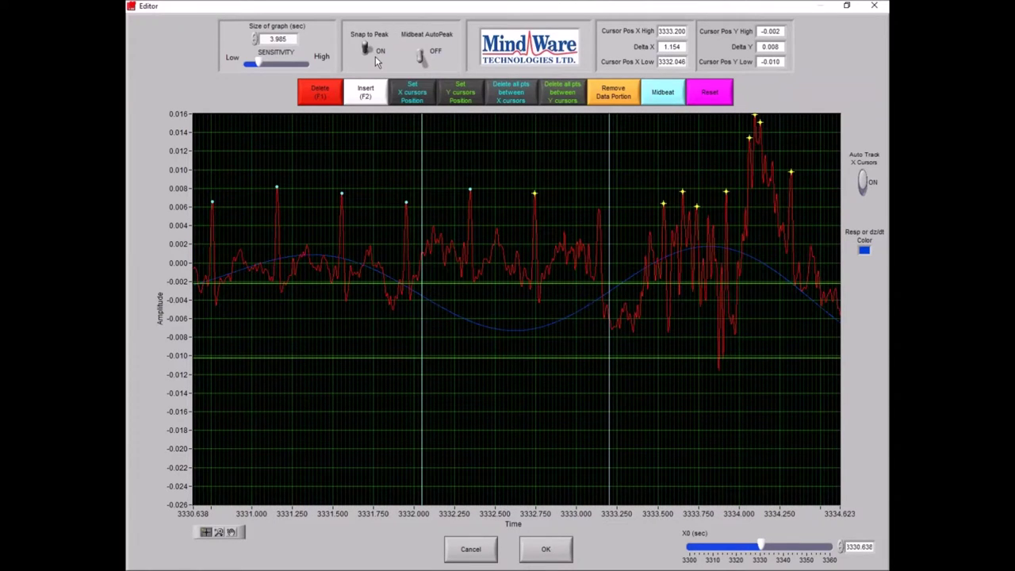
Add the missed R-peak, delete two false peaks near 3333–3334 s, and accept the edits.
left_click(384, 94)
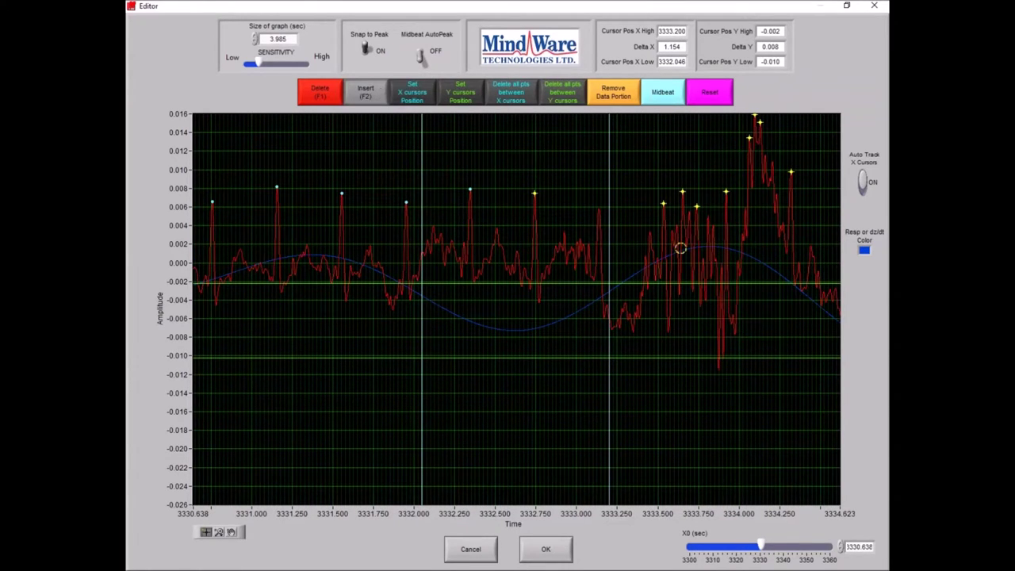
left_click(599, 210)
left_click(328, 97)
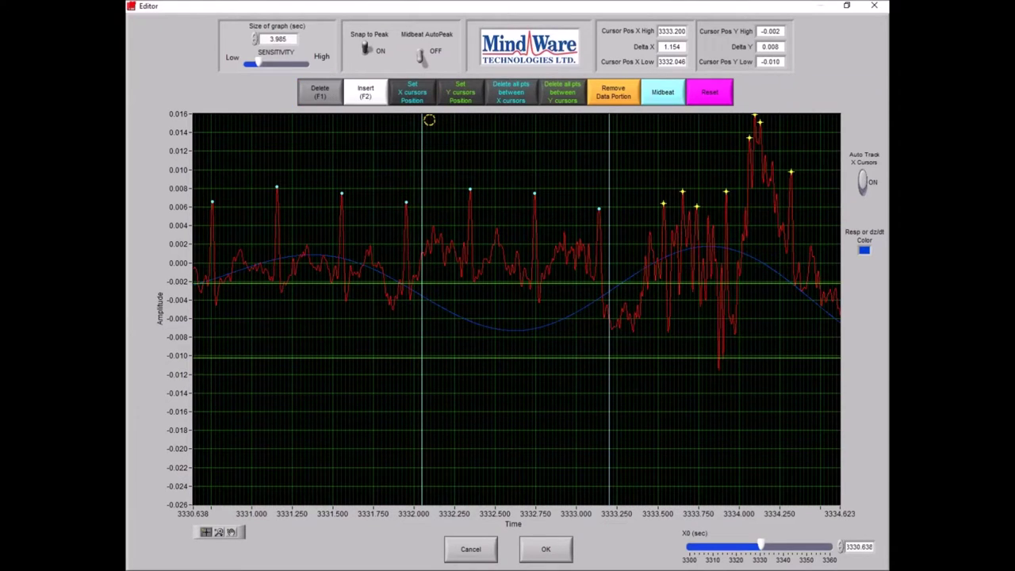
left_click(685, 191)
left_click(696, 206)
left_click_drag(760, 547, 757, 548)
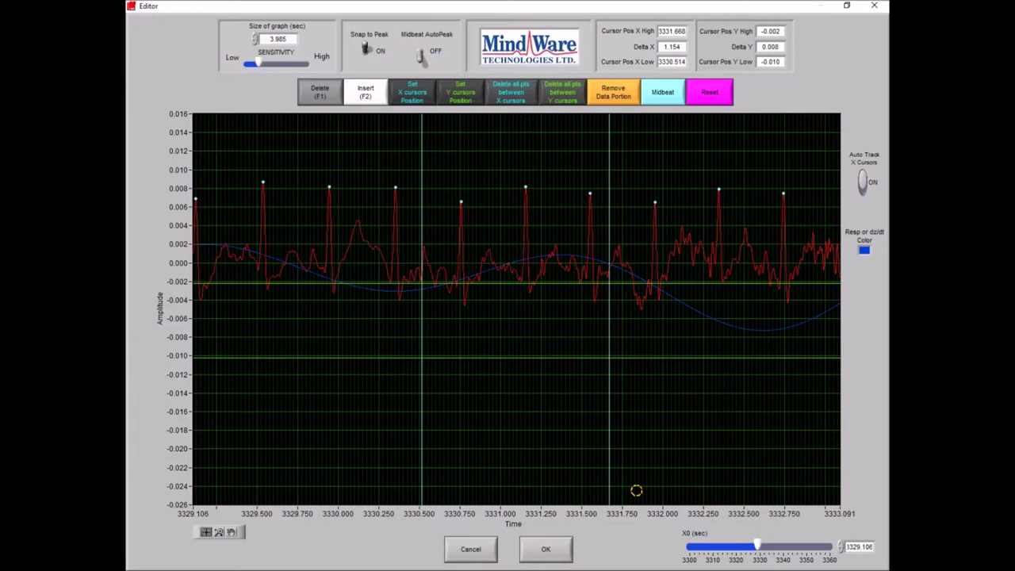
left_click(557, 548)
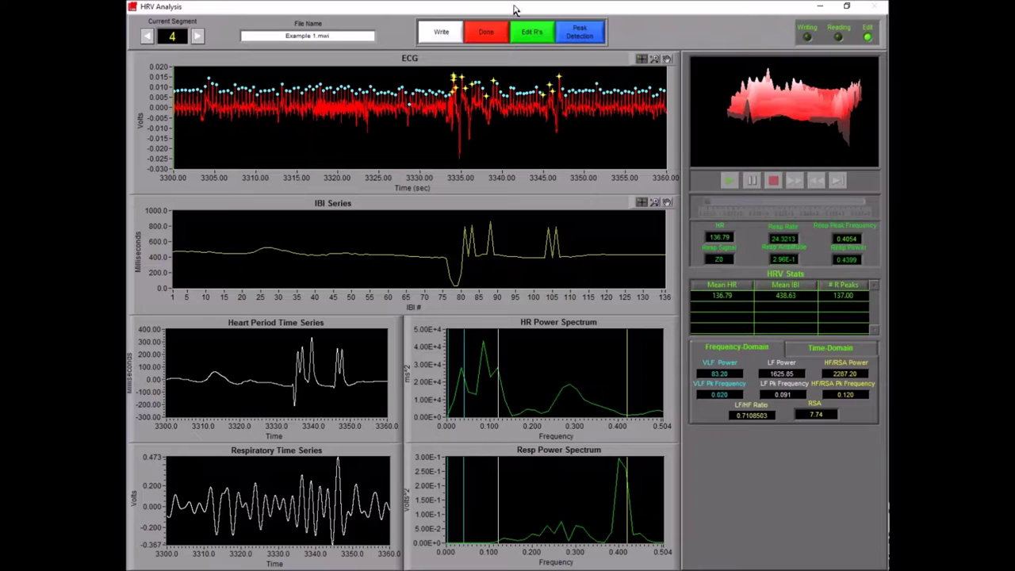
Finish editing and save the corrections as Example 1.edh in the edit data folder.
left_click(502, 33)
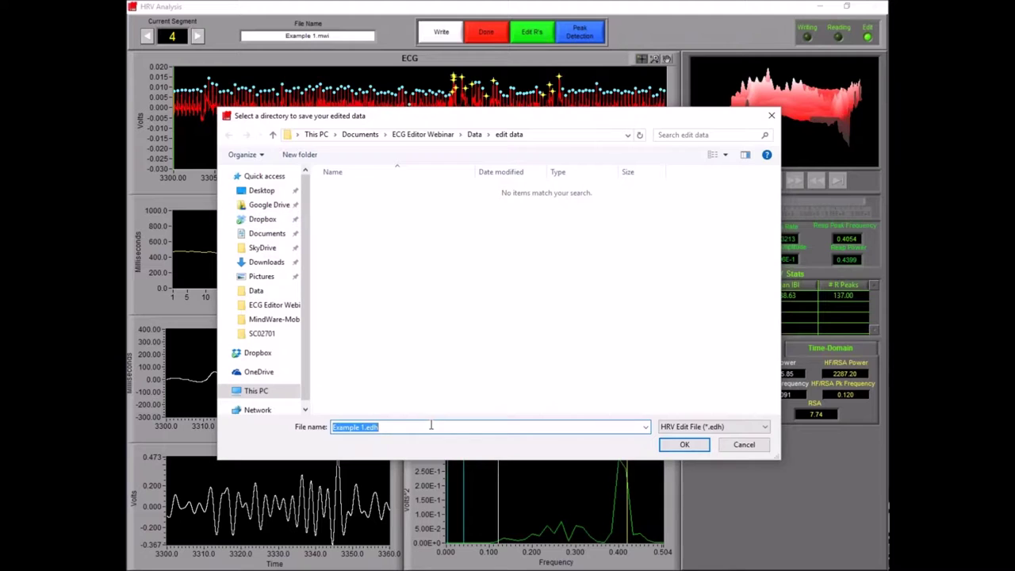
left_click(684, 445)
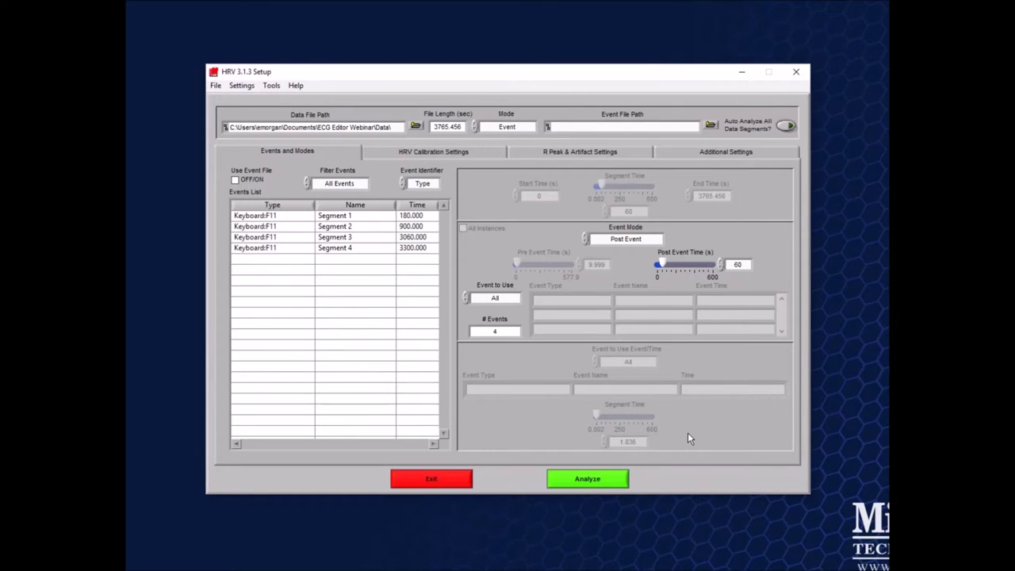
left_click(736, 158)
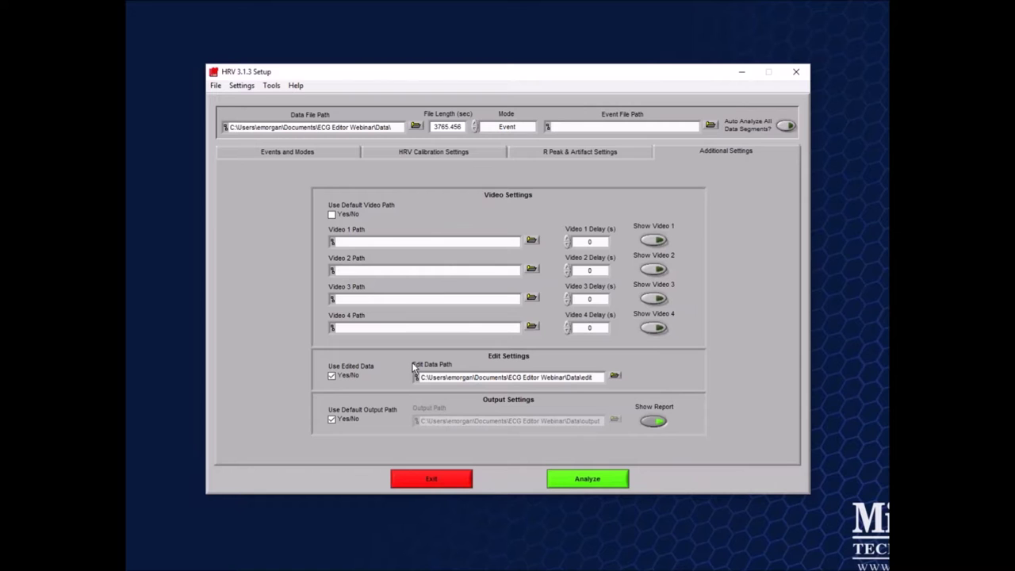
Verify Use Edited Data, go back to Events and Modes, and bring up the File menu.
left_click(269, 152)
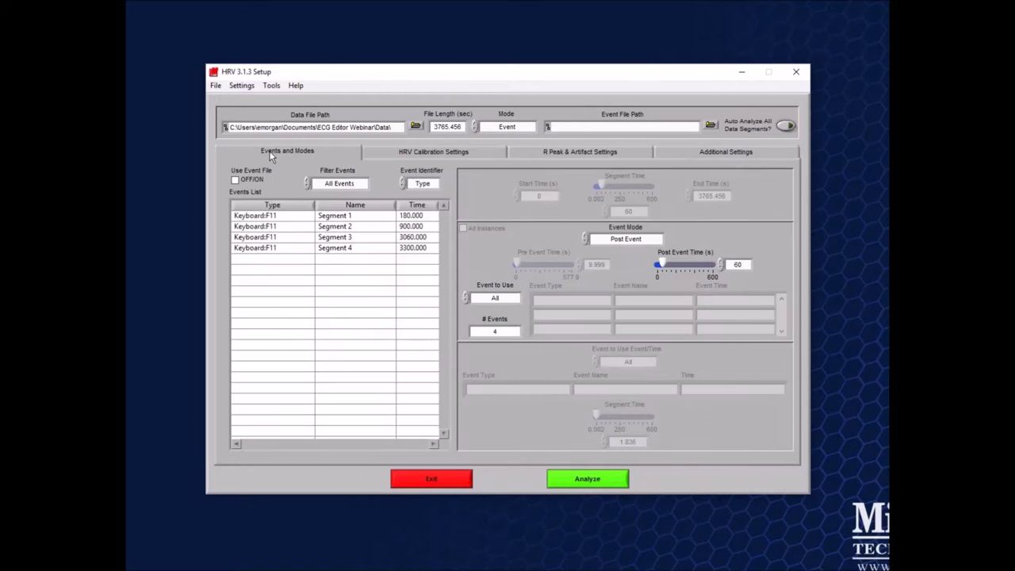
left_click(215, 86)
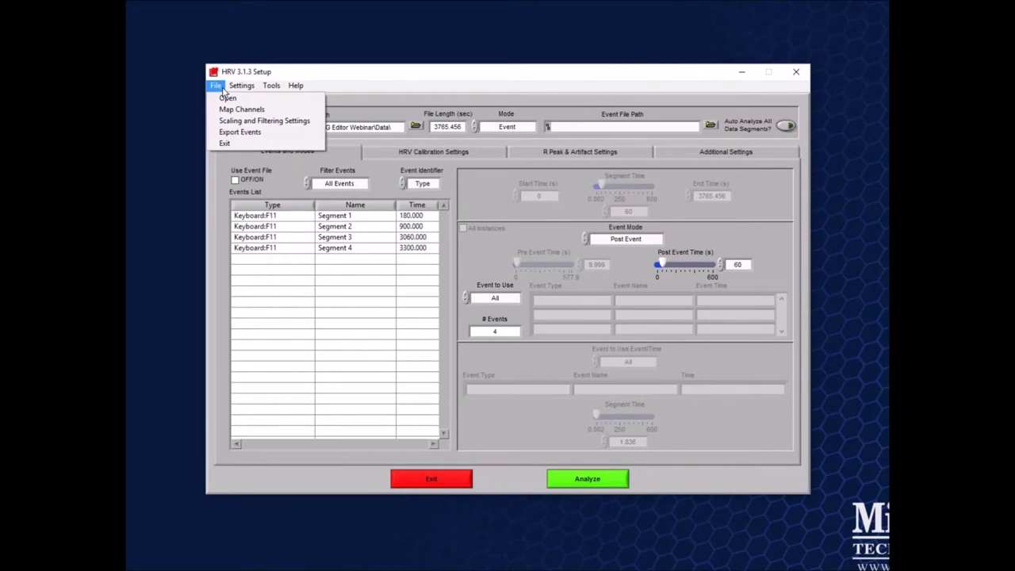
Load the Example 2.mwi recording from the File menu.
left_click(221, 87)
left_click(222, 87)
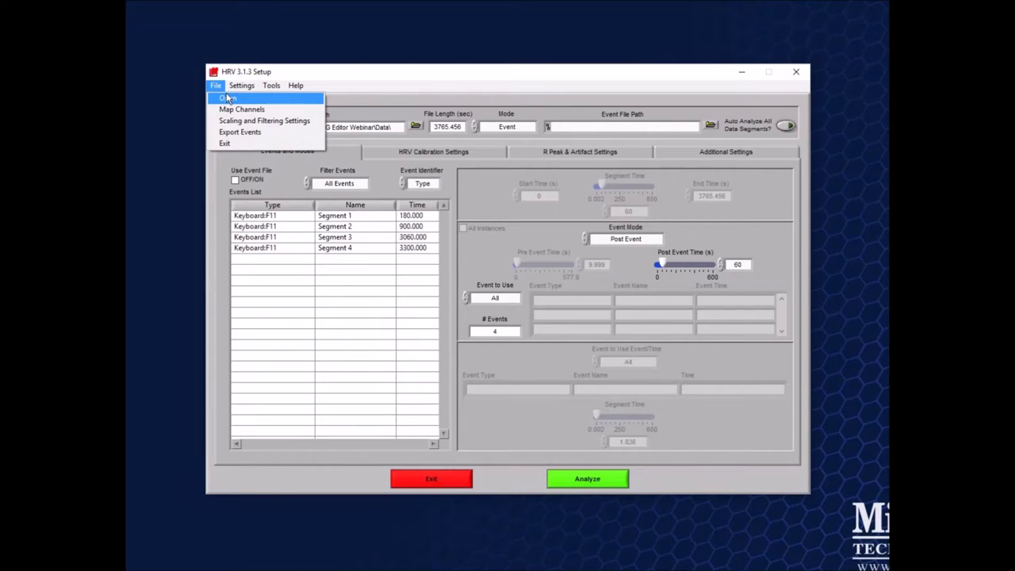
left_click(221, 87)
left_click(221, 88)
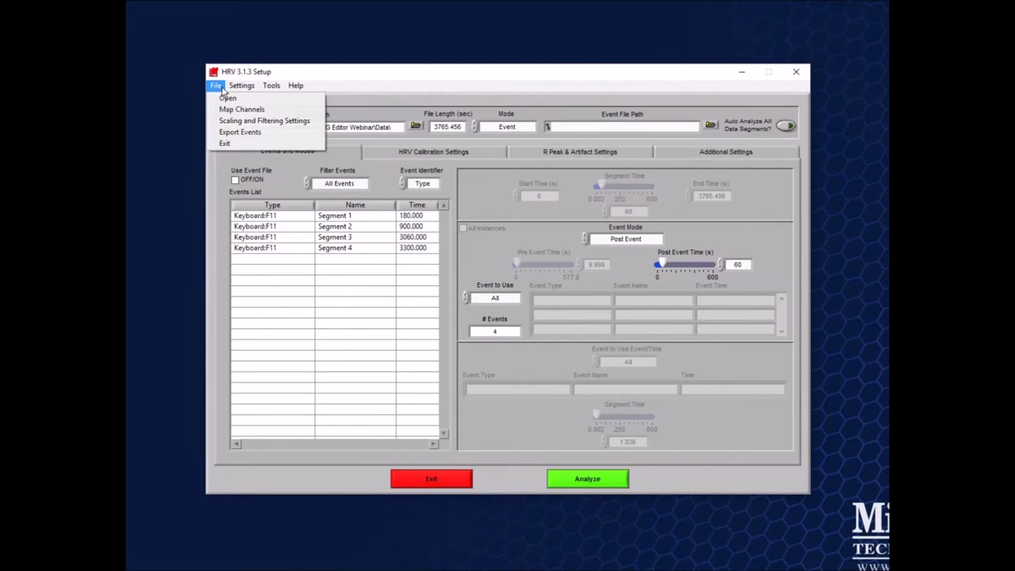
left_click(227, 99)
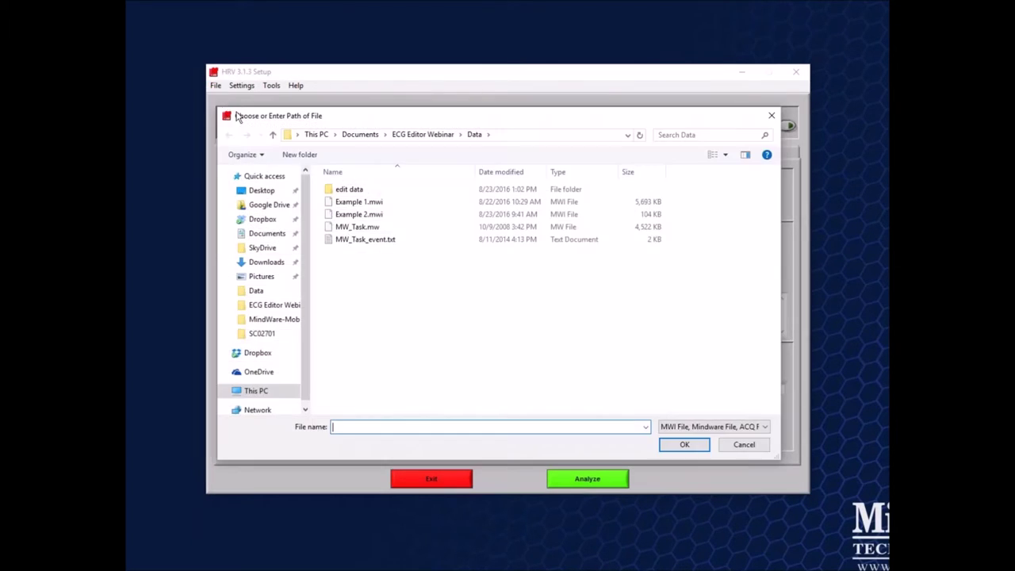
double_click(369, 219)
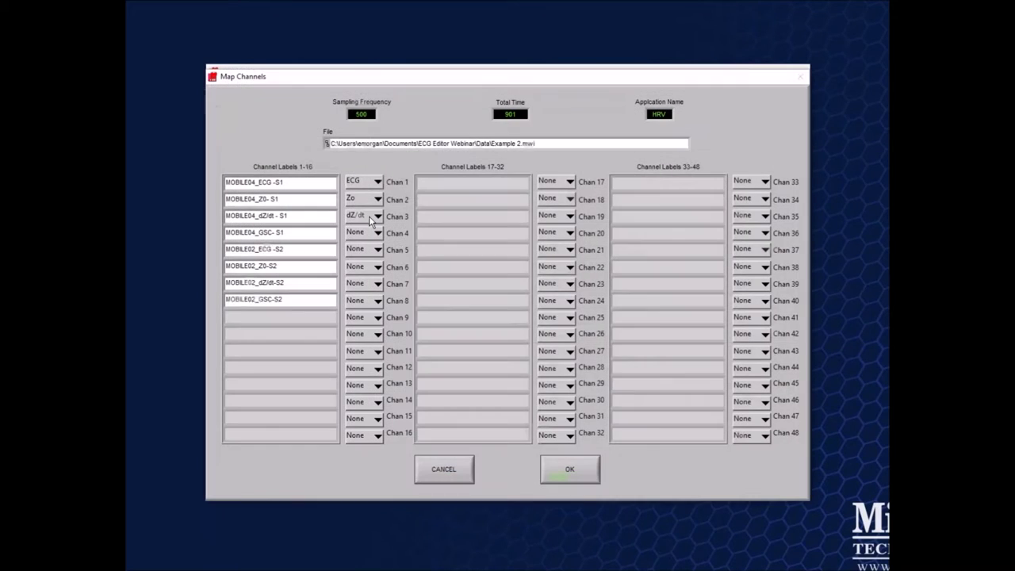
Accept channel mapping, analyze with ECG not inverted, and advance to segment 2 (360–420 s).
left_click(582, 481)
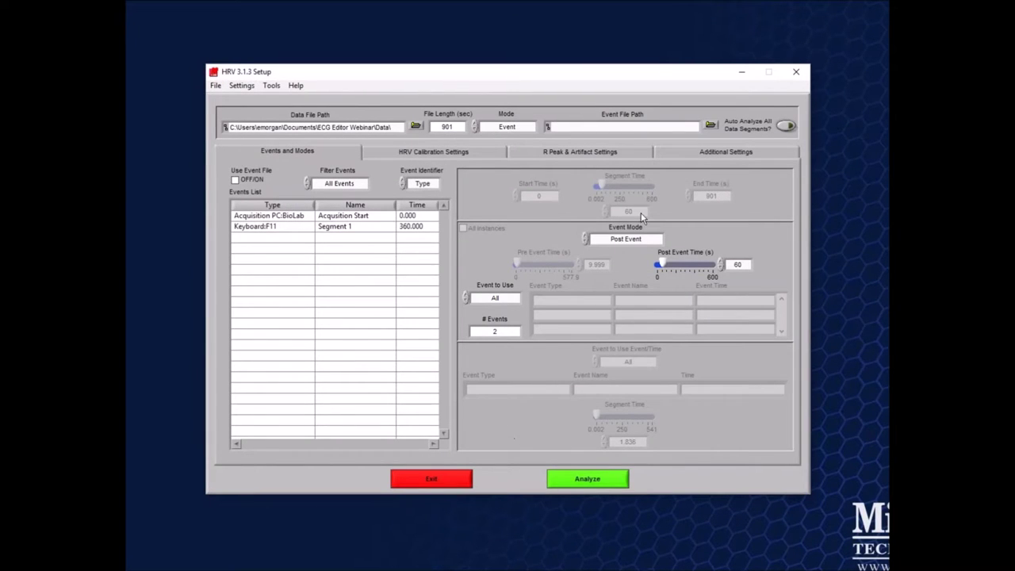
left_click(567, 480)
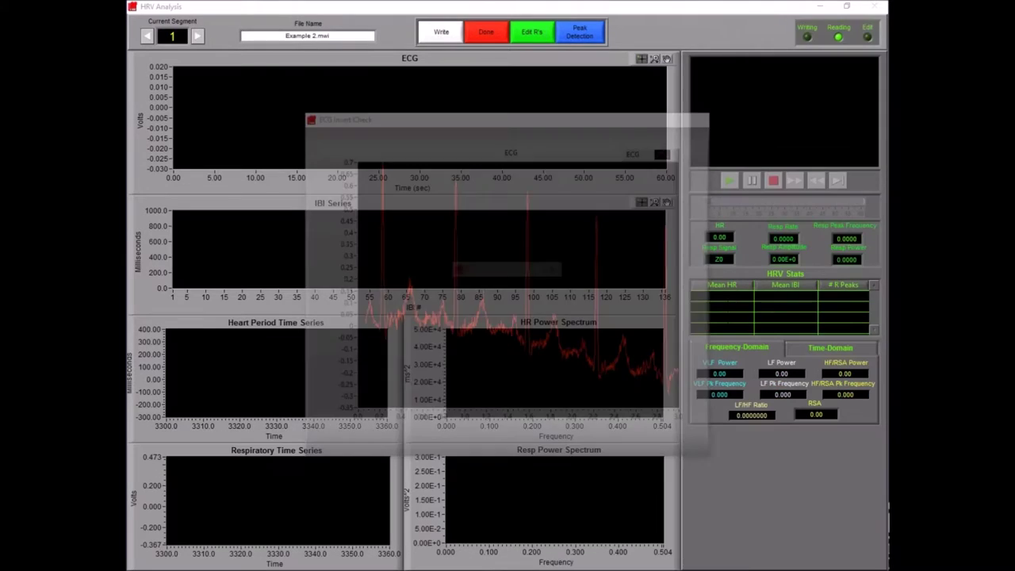
left_click(475, 307)
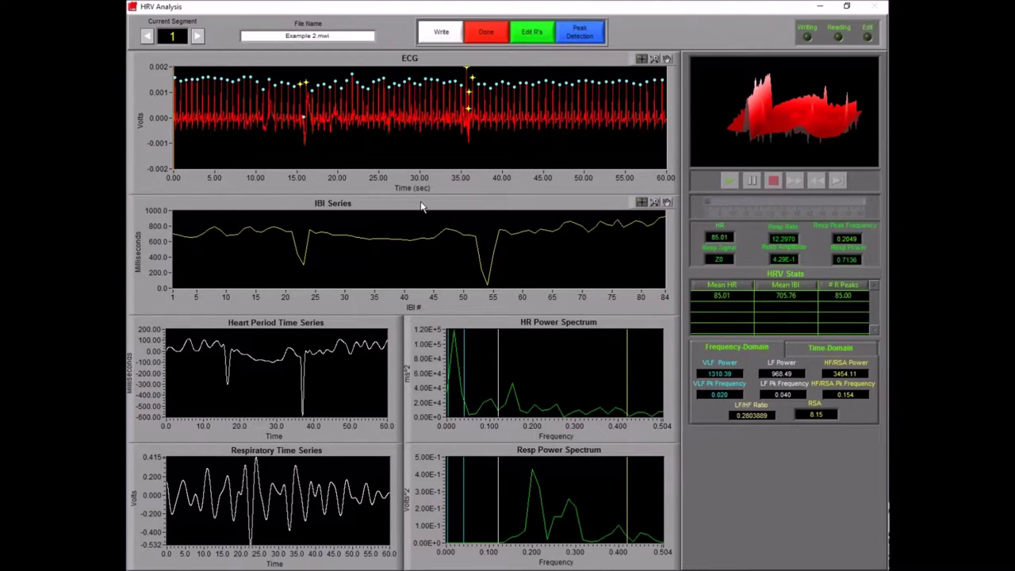
left_click(198, 36)
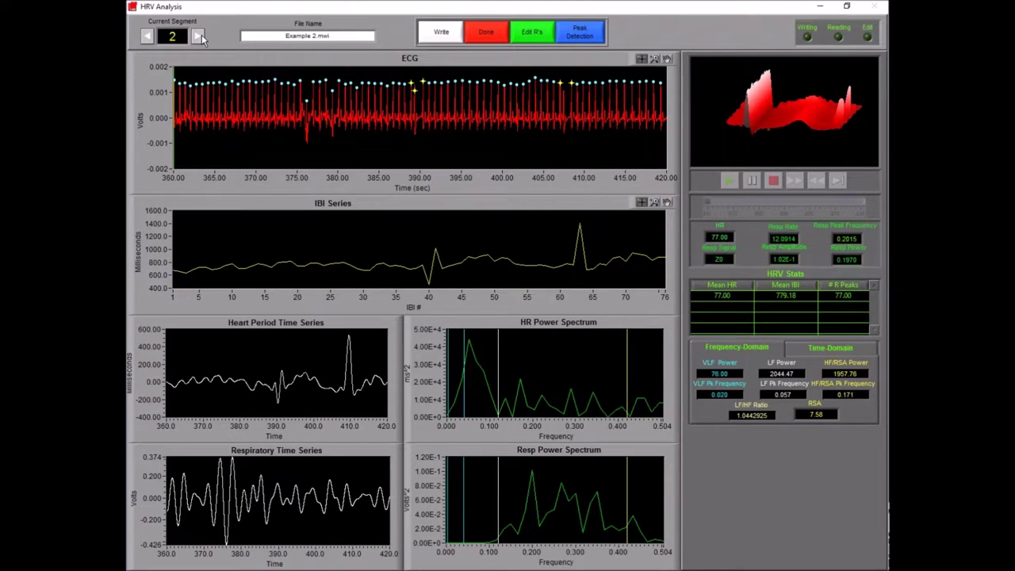
Enter the R-peak editor and X-zoom the ECG to the 385–395 s stretch.
left_click(533, 31)
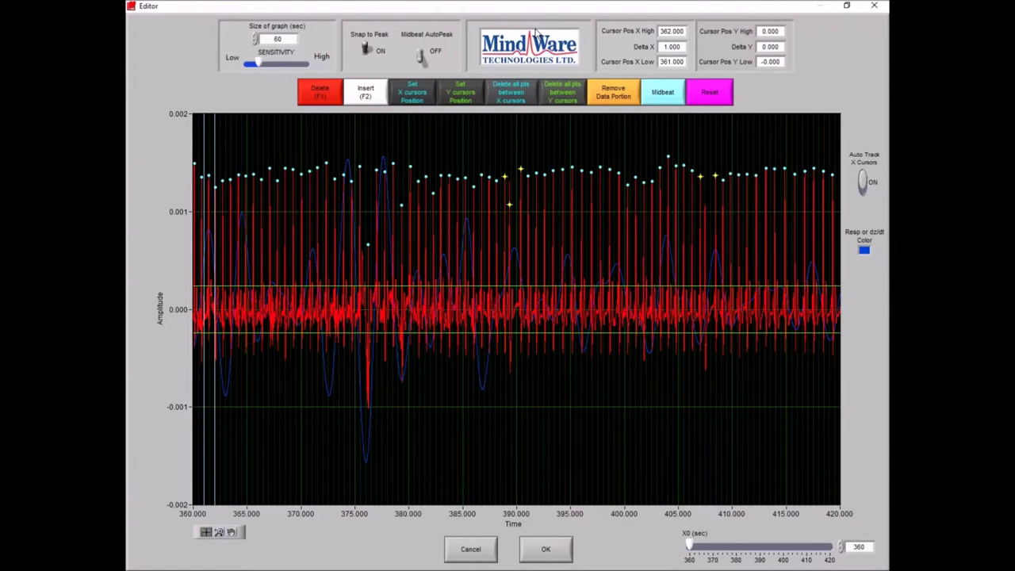
left_click(220, 533)
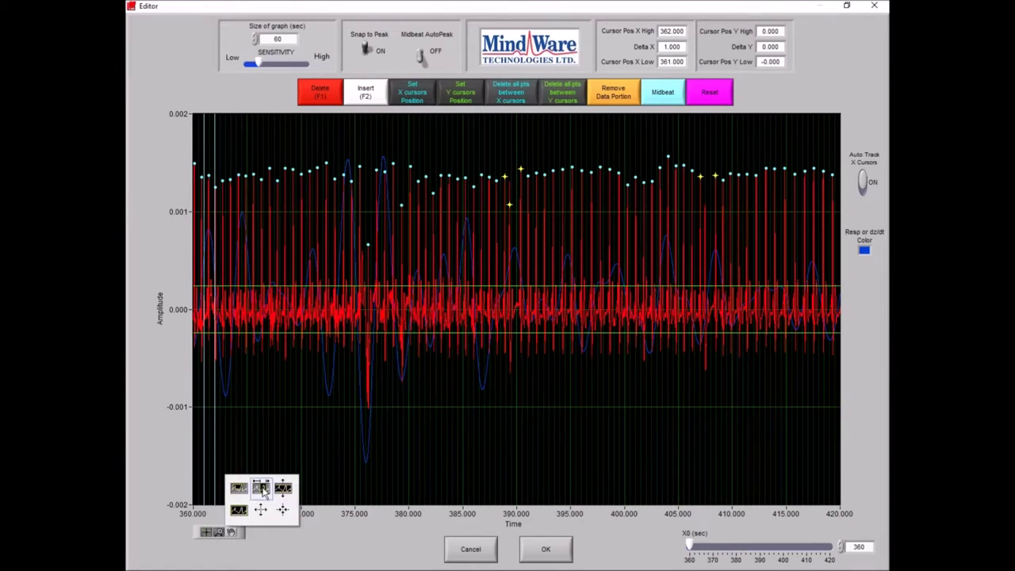
left_click(262, 489)
left_click_drag(458, 153, 576, 164)
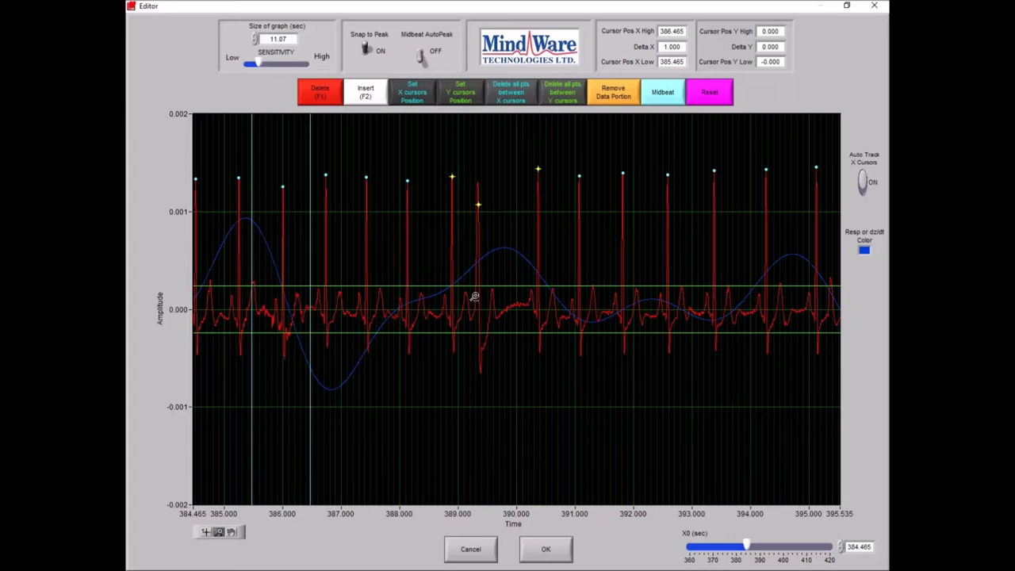
Delete the extra R-peak marker near 389.4 s.
left_click(335, 94)
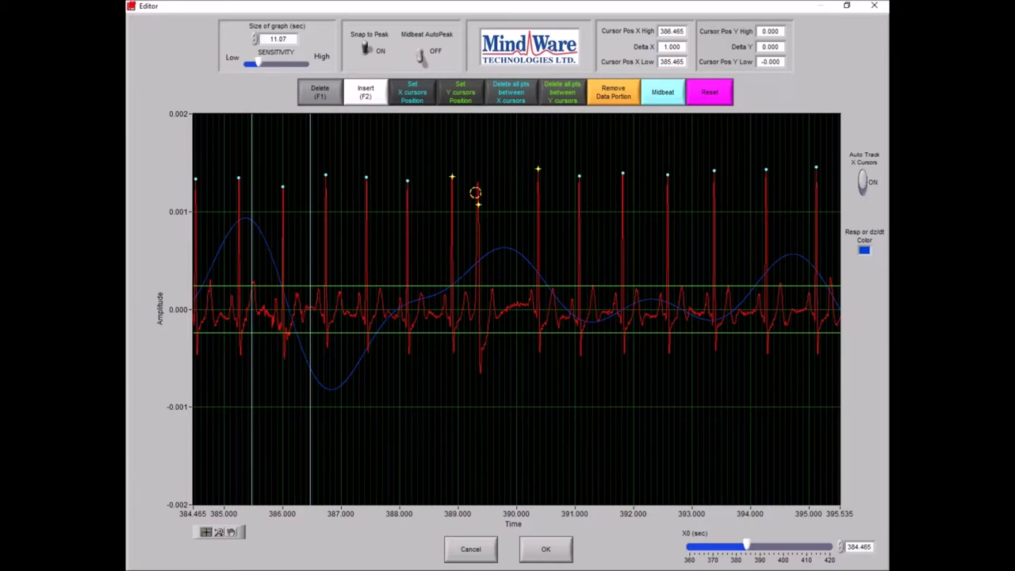
left_click(478, 203)
left_click(319, 92)
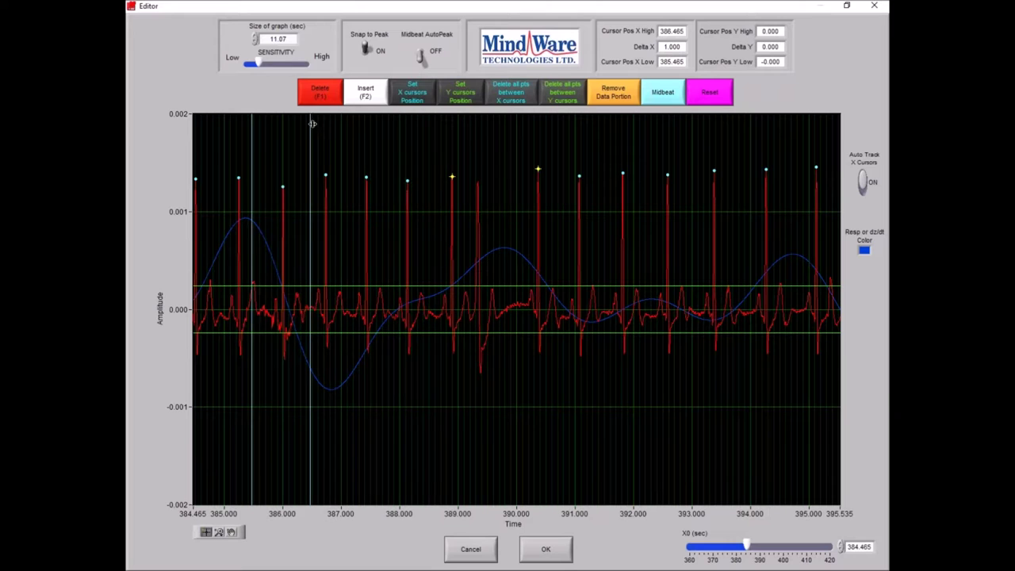
Place the time cursors at 388.570 s and about 390.7 s.
left_click_drag(311, 124, 560, 168)
left_click_drag(253, 131, 436, 161)
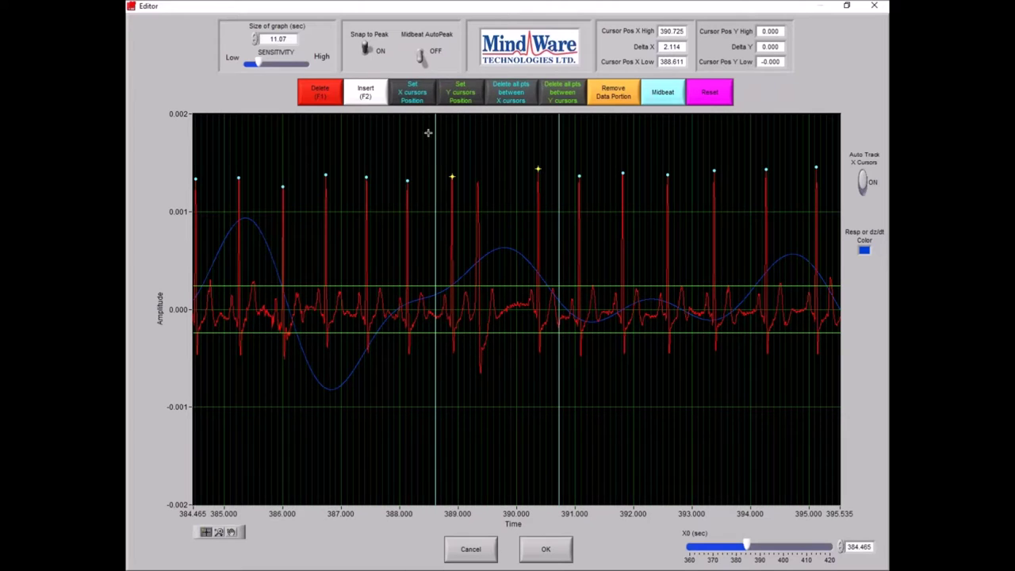
left_click_drag(437, 130, 435, 136)
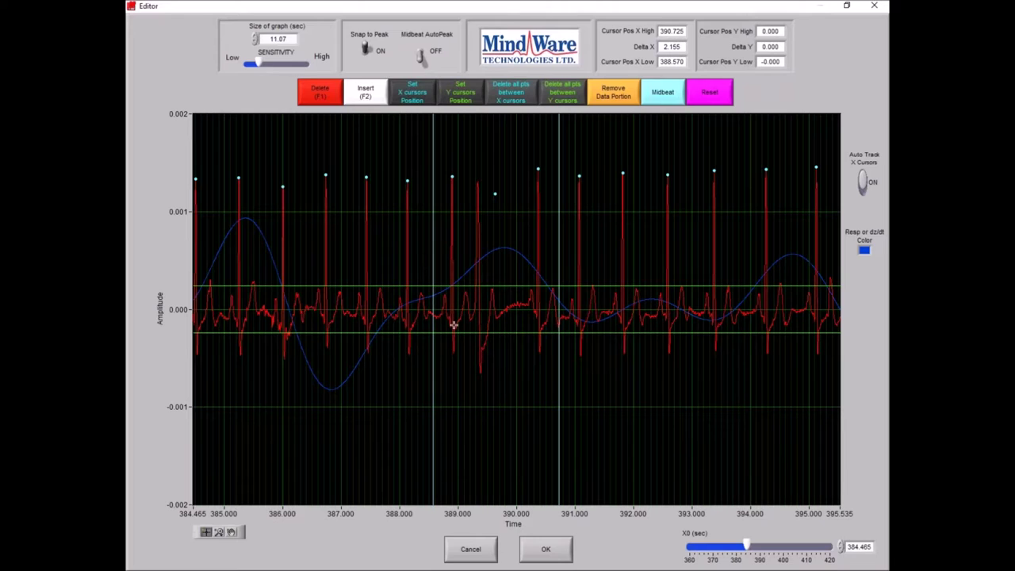
Accept the first correction, then reopen the editor X-zoomed to 403.9–410.2 s.
left_click(546, 550)
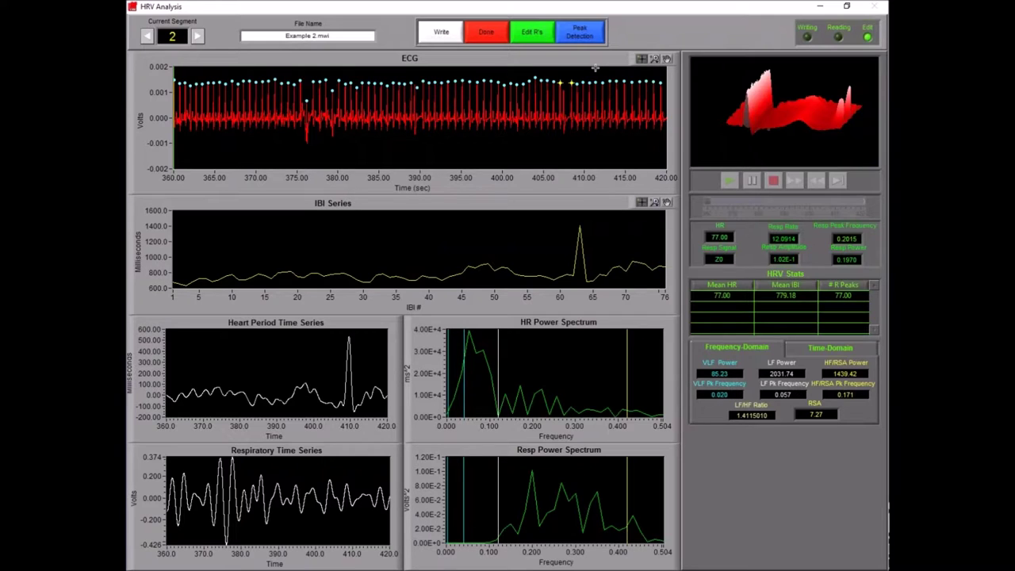
left_click(532, 33)
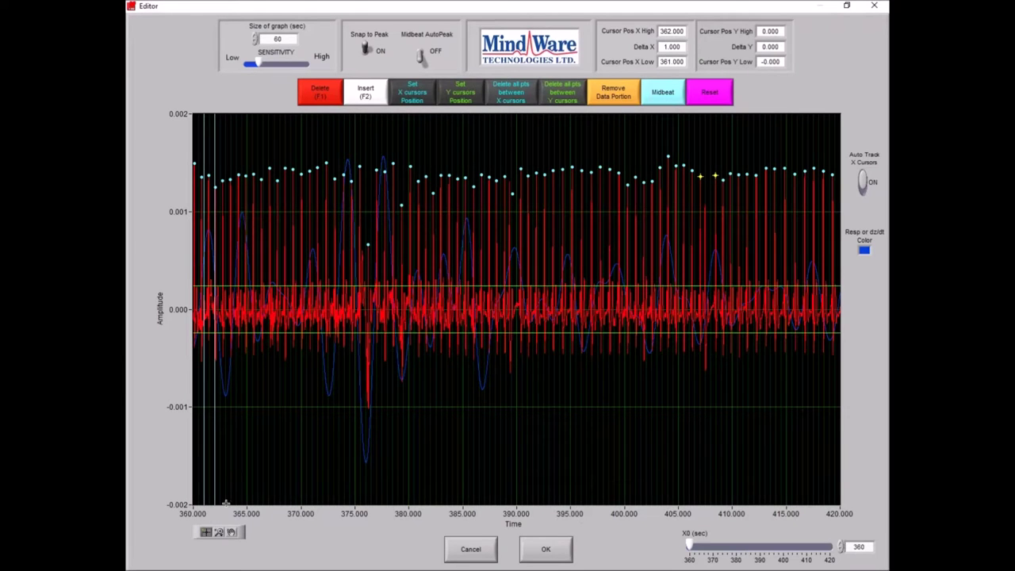
left_click(219, 531)
left_click(240, 509)
left_click_drag(665, 209, 734, 210)
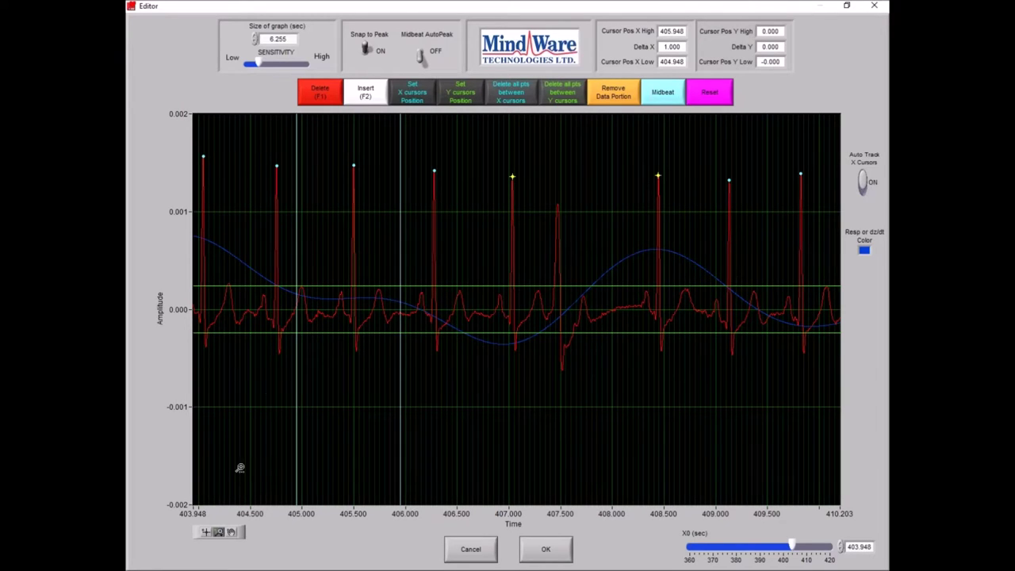
Set the time cursors to 406.672 s and 408.755 s around the irregular beats.
left_click(205, 532)
left_click_drag(404, 243, 692, 254)
left_click_drag(292, 202, 476, 215)
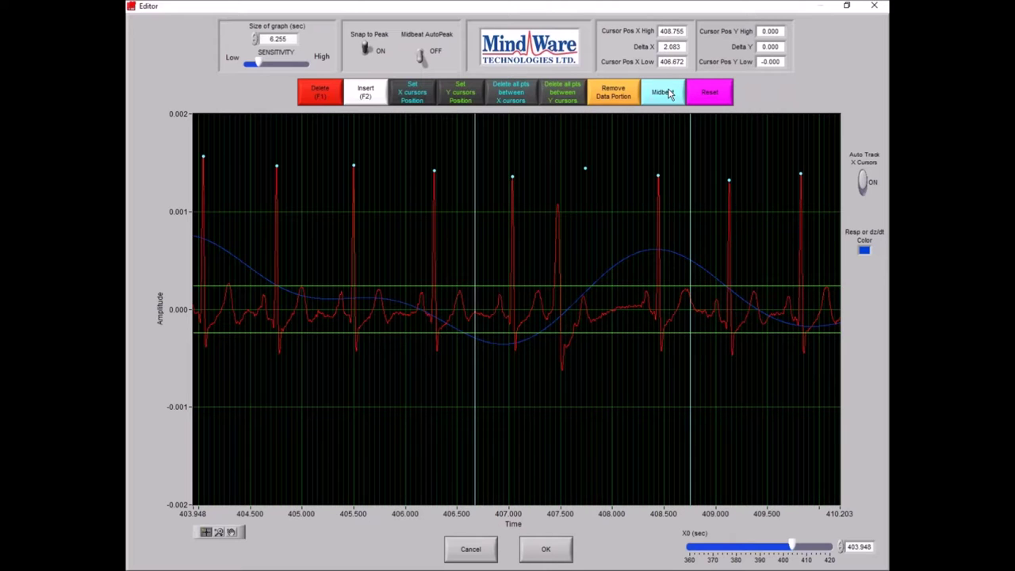
Accept the midbeat edit, giving mean HR 78.02 with 78 R-peaks.
left_click(563, 549)
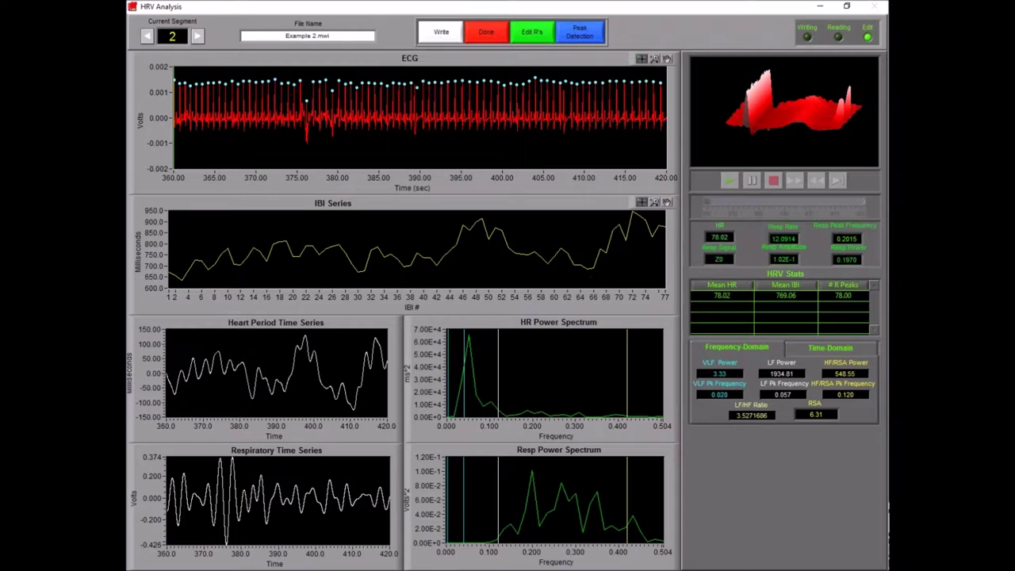
Write the corrected R-peaks to Example 2.edh and show the R Peak & Artifact Settings page.
left_click(441, 32)
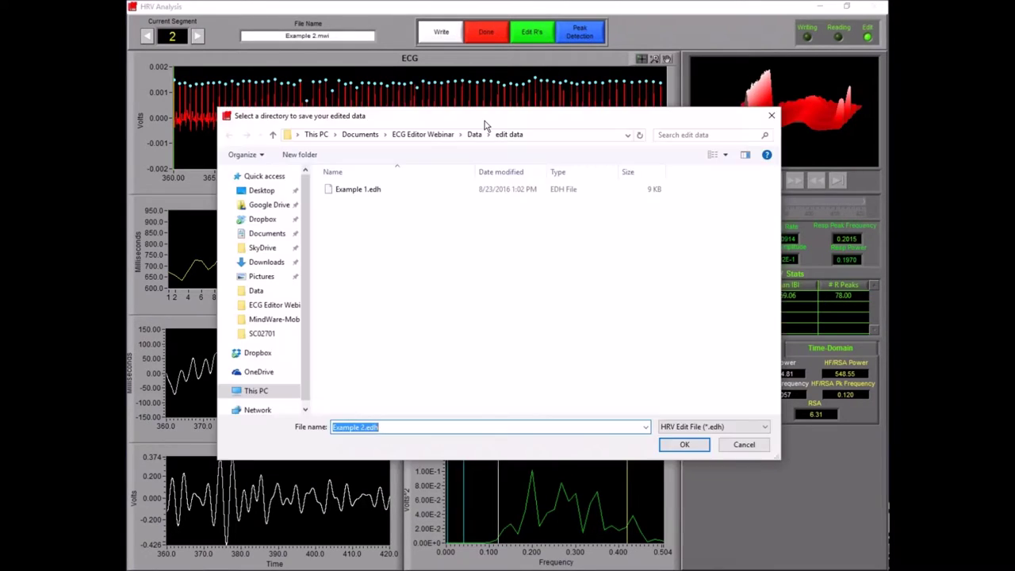
left_click(689, 445)
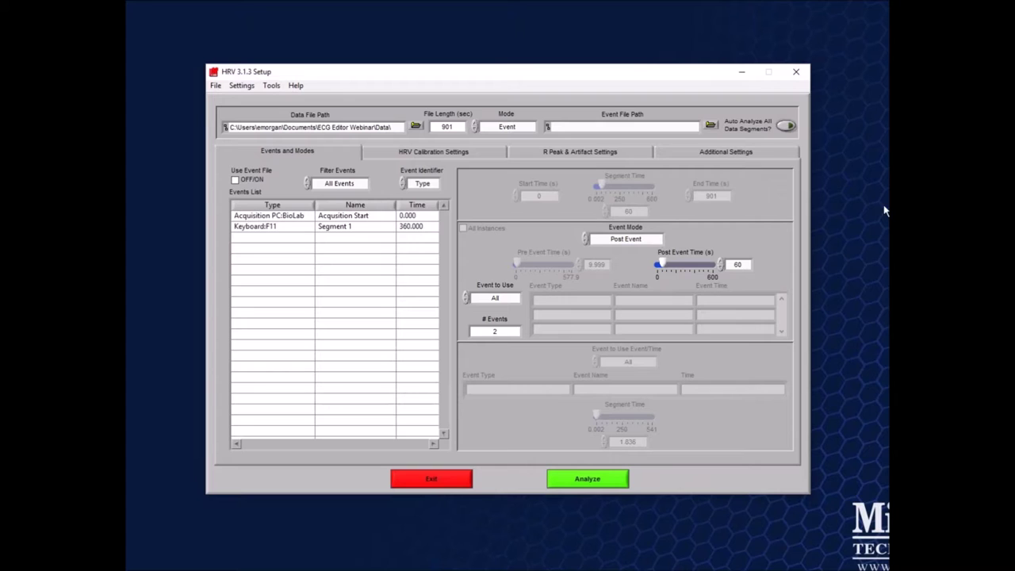
left_click(563, 153)
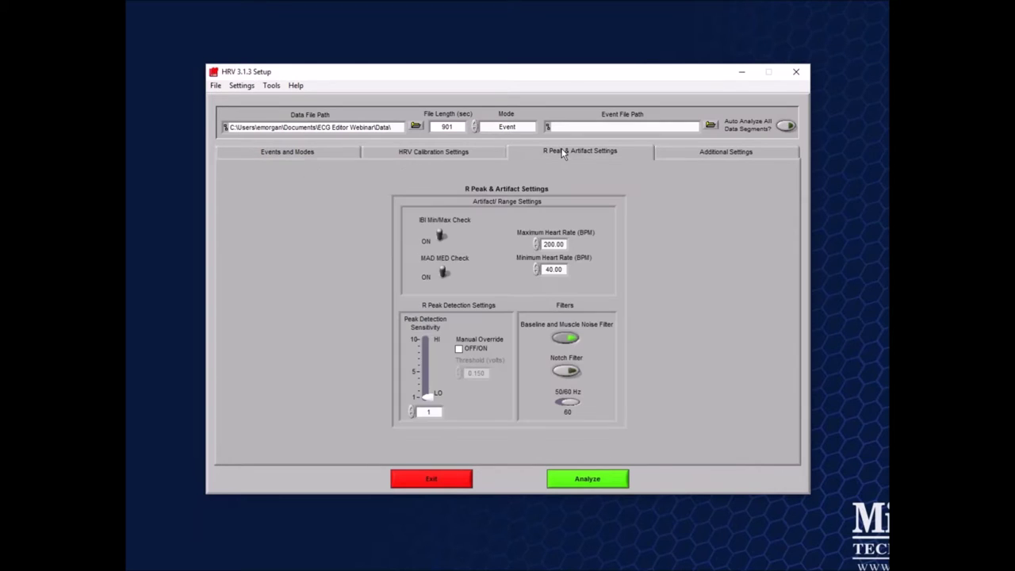
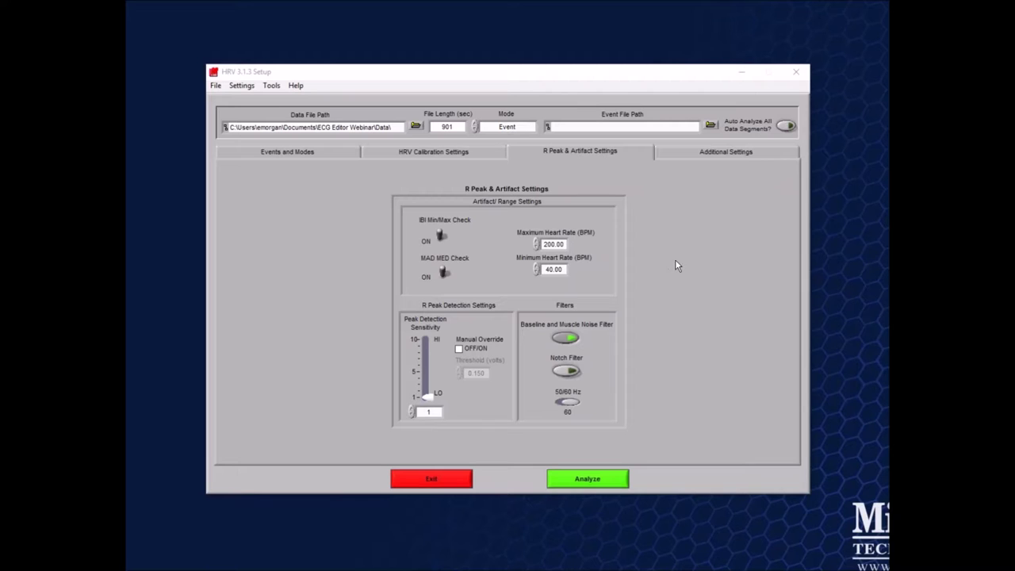
Exit the HRV 3.1.3 Setup from the Events and Modes tab and confirm the quit.
left_click(302, 150)
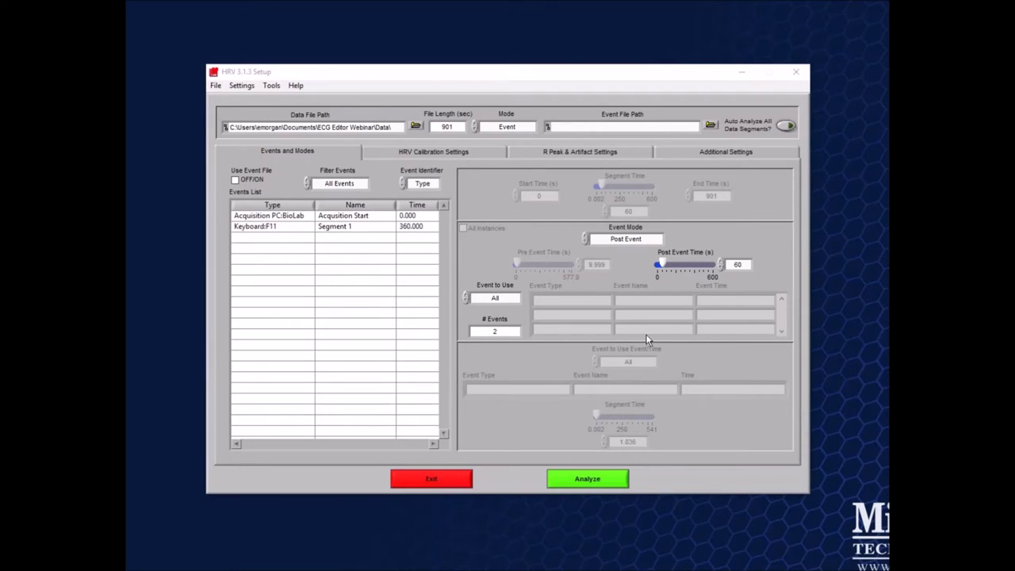
left_click(453, 480)
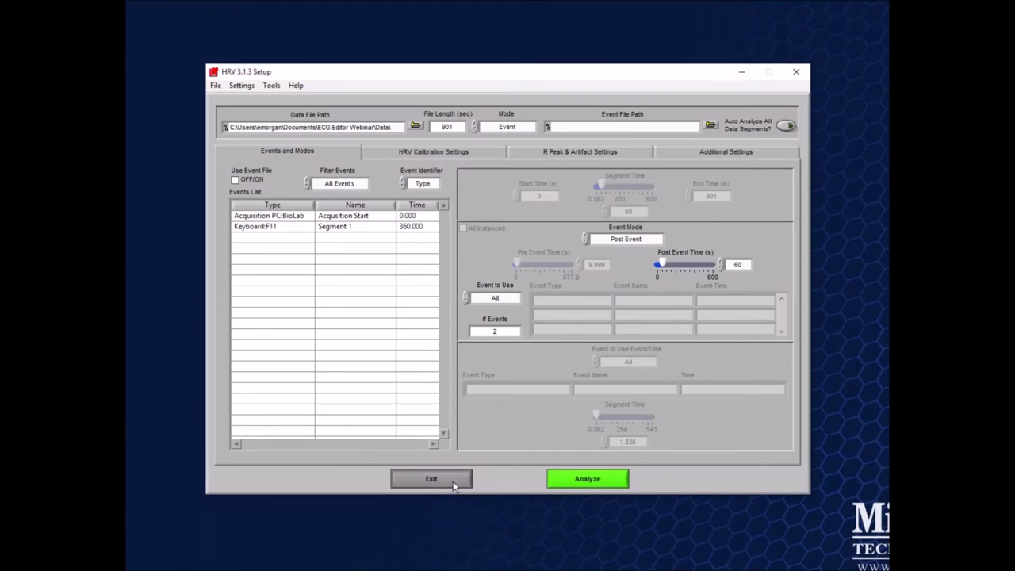
left_click(485, 304)
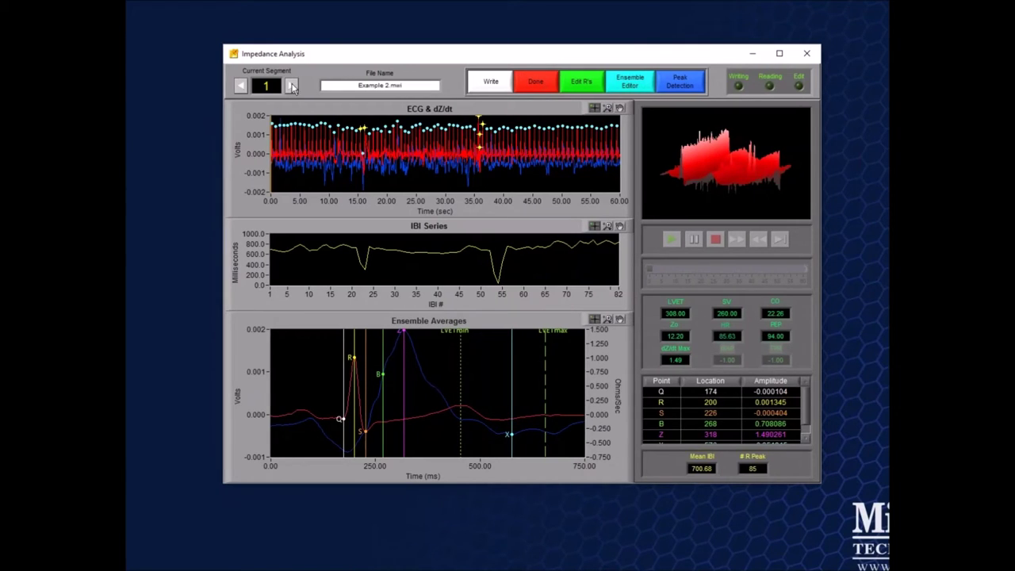
Advance Example 2.mwi's impedance analysis to segment 2 (360–420 s).
left_click(292, 85)
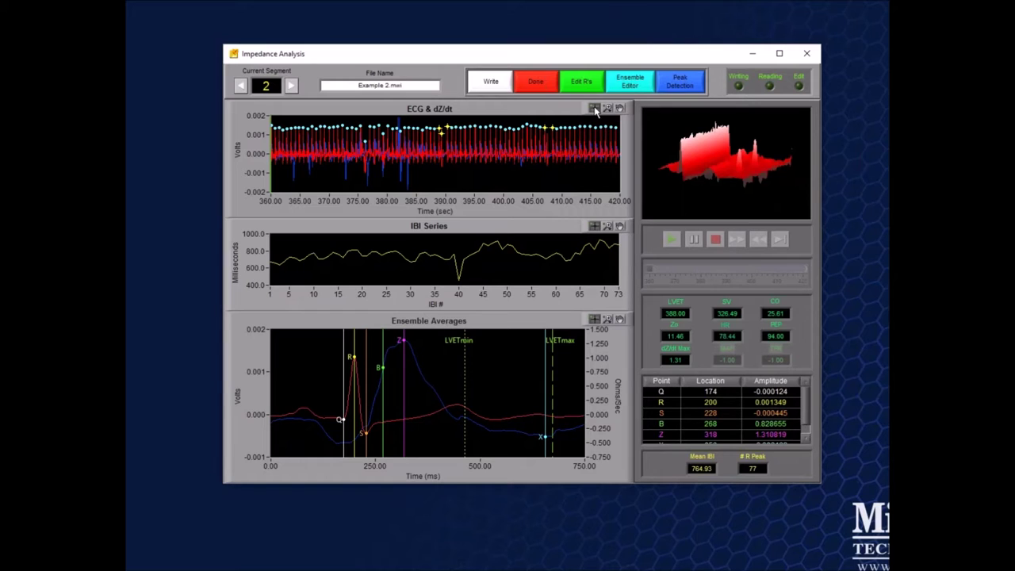
Open the R-peak Editor maximized, X-zoom to 386.6–393.6 s, and switch to Delete (F1) mode.
left_click(580, 81)
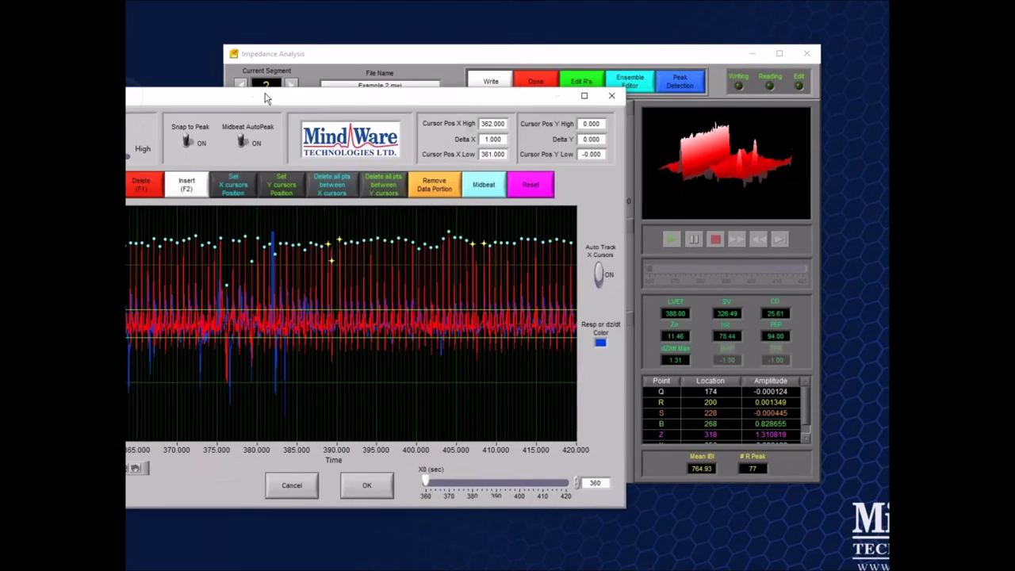
left_click(769, 95)
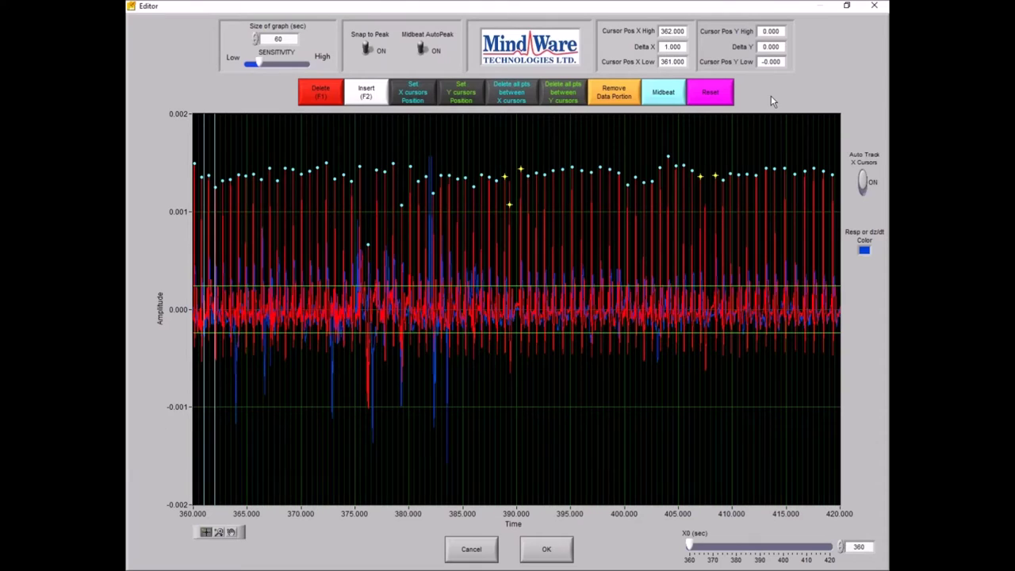
left_click(220, 531)
left_click(260, 489)
left_click_drag(480, 220, 555, 220)
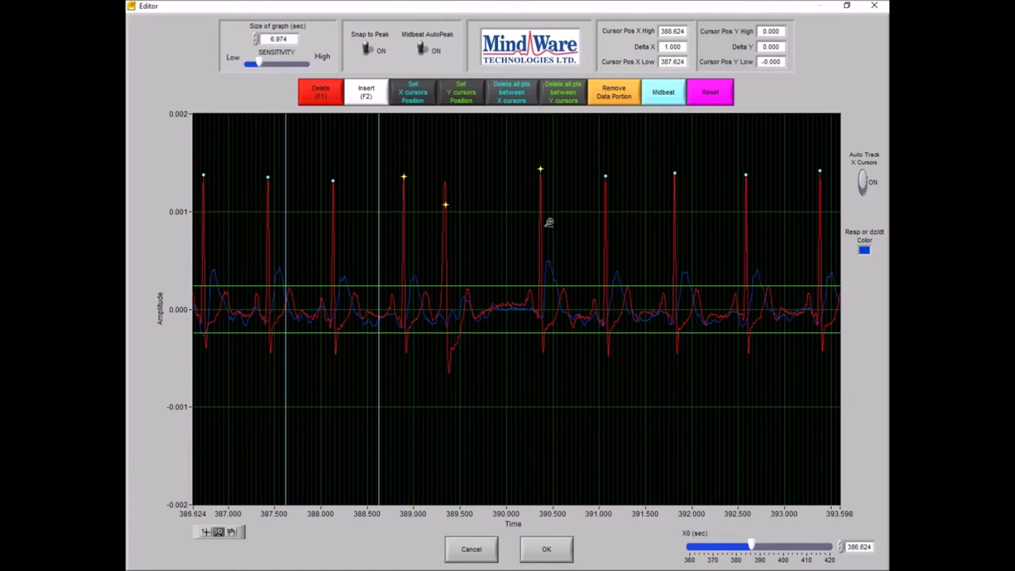
left_click(314, 93)
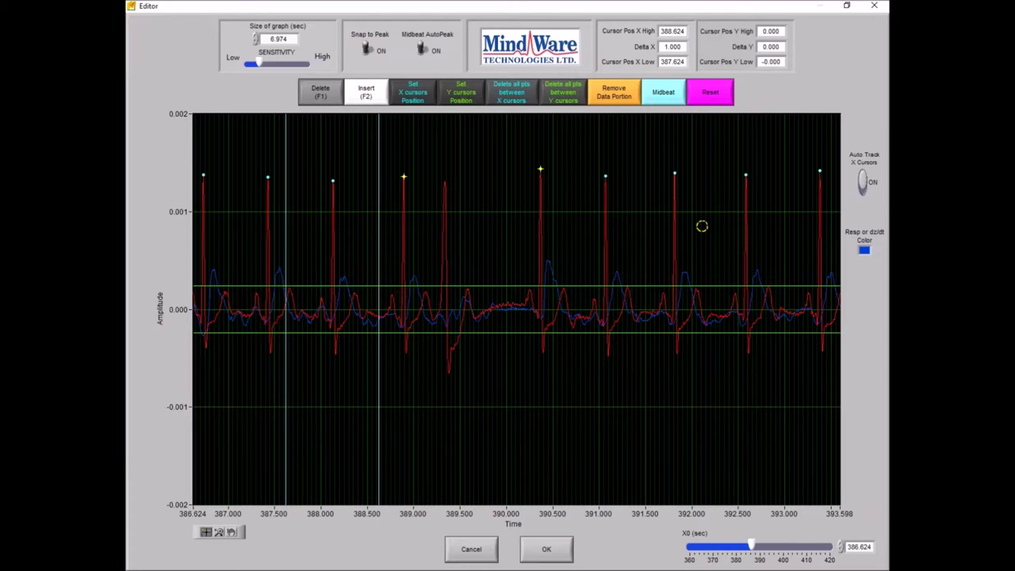
left_click(865, 251)
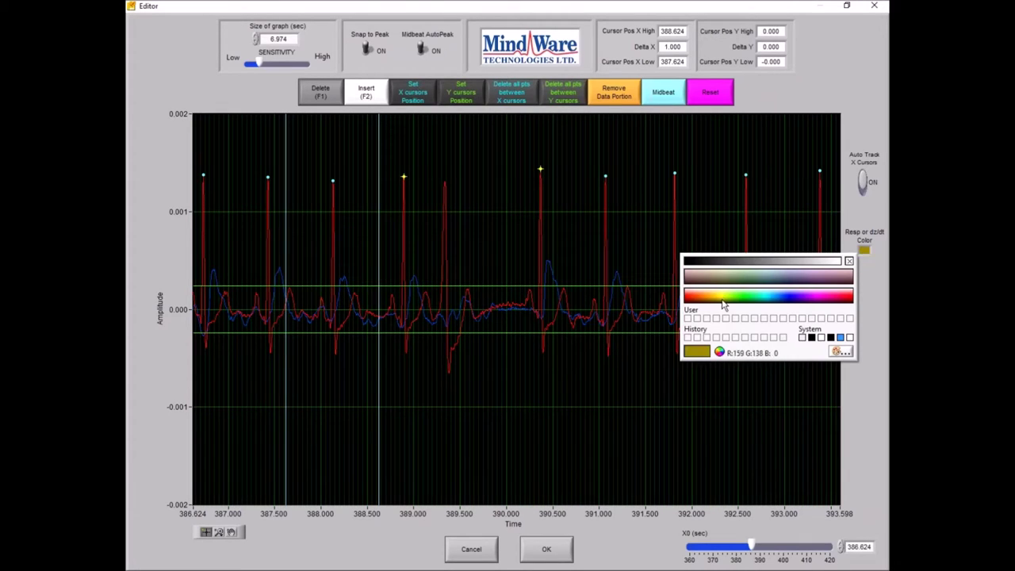
Make the dZ/dt trace cyan and shift the view to 403.1–410.1 s.
left_click(769, 296)
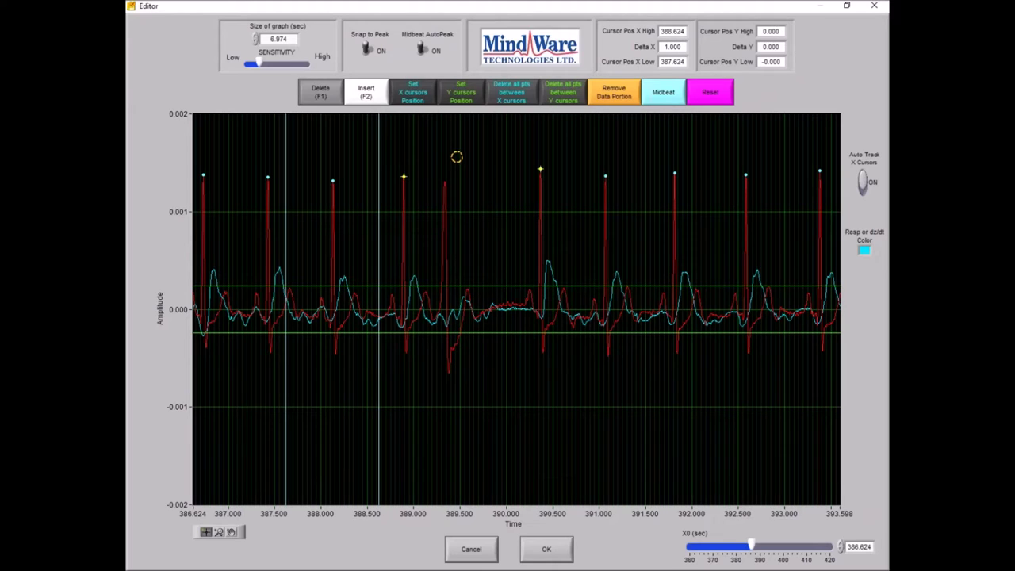
left_click_drag(752, 545, 791, 546)
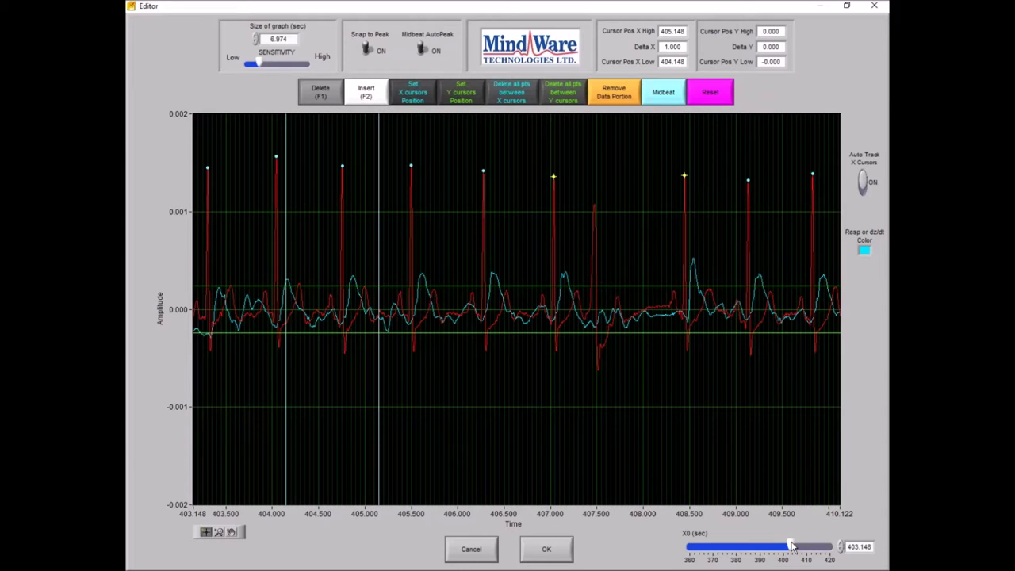
Pan the ECG back to about 398–405 s, then accept the R-peak edits to recalculate.
left_click_drag(791, 545, 733, 538)
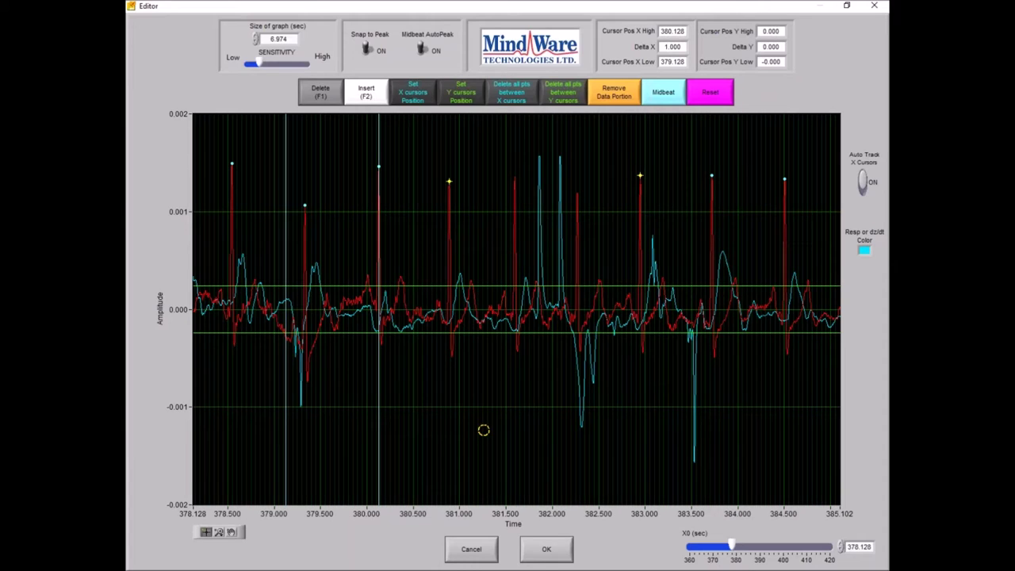
left_click(547, 548)
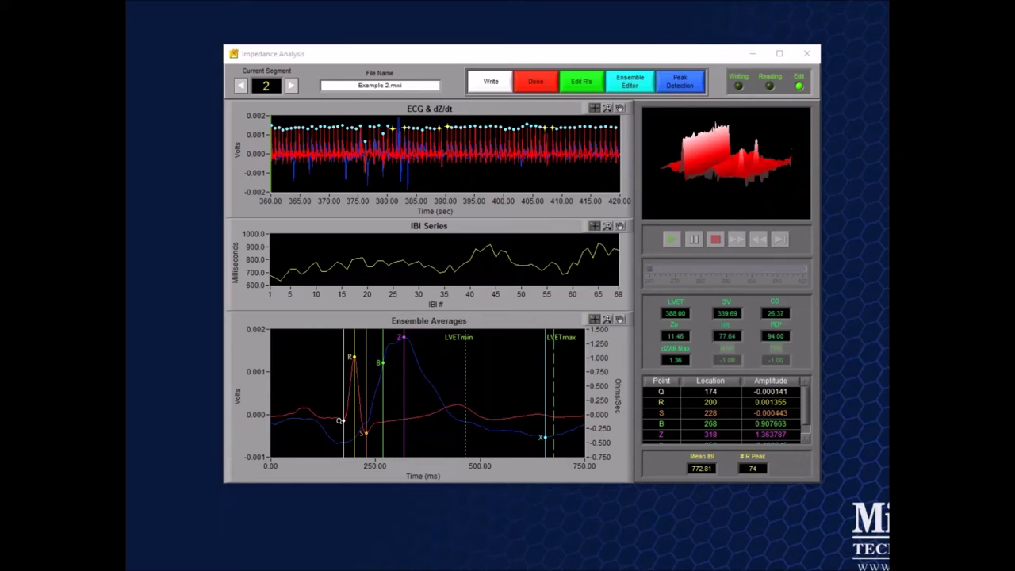
Leave segment 2 without writing edits, exit the IMP setup, then reload and analyze Example 2.mwi.
left_click(534, 84)
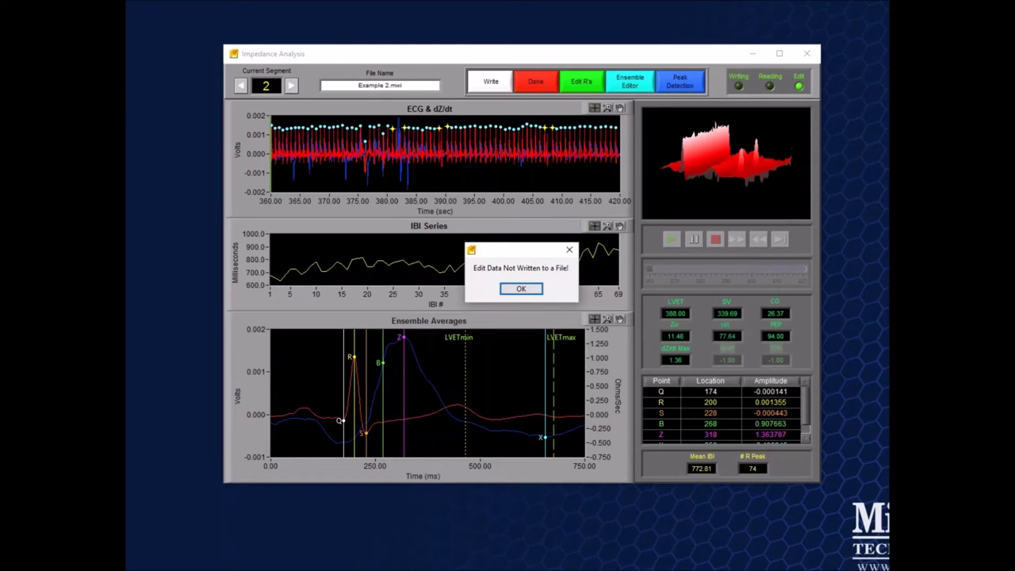
left_click(530, 287)
left_click(428, 456)
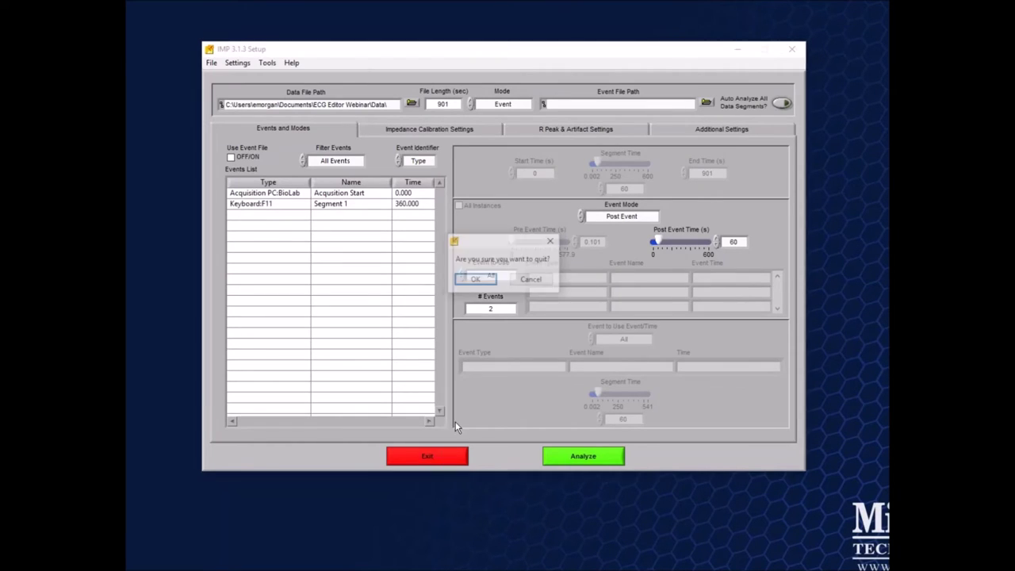
left_click(475, 280)
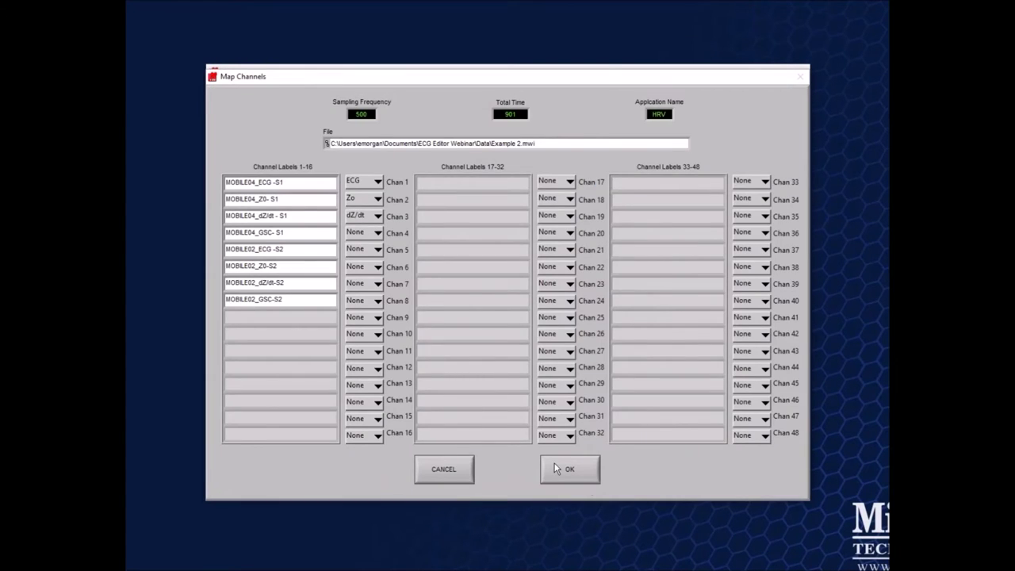
left_click(557, 468)
left_click(610, 478)
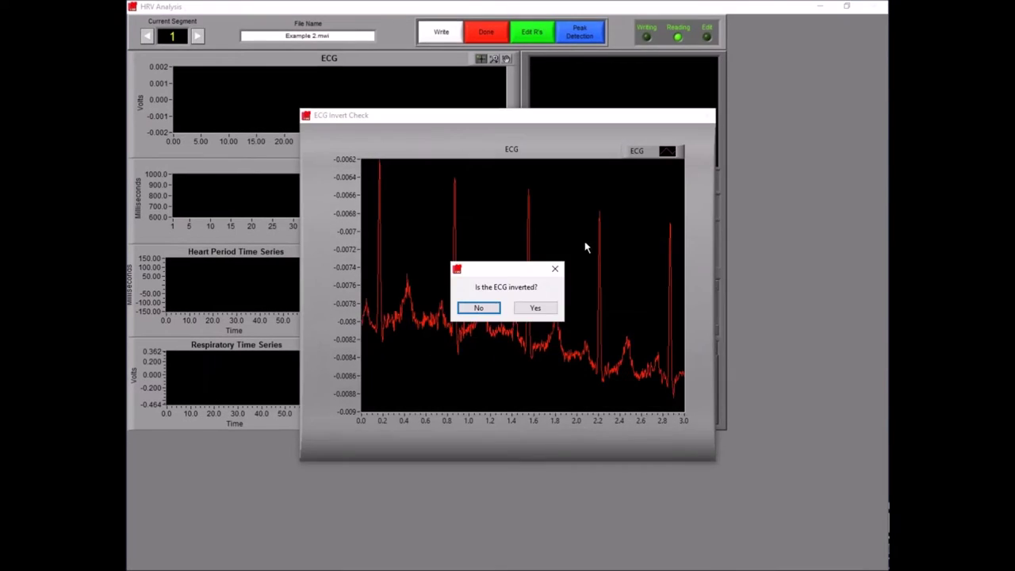
Answer No to the inverted-ECG prompt and move to segment 2 (360–420 s).
left_click(481, 309)
left_click(198, 37)
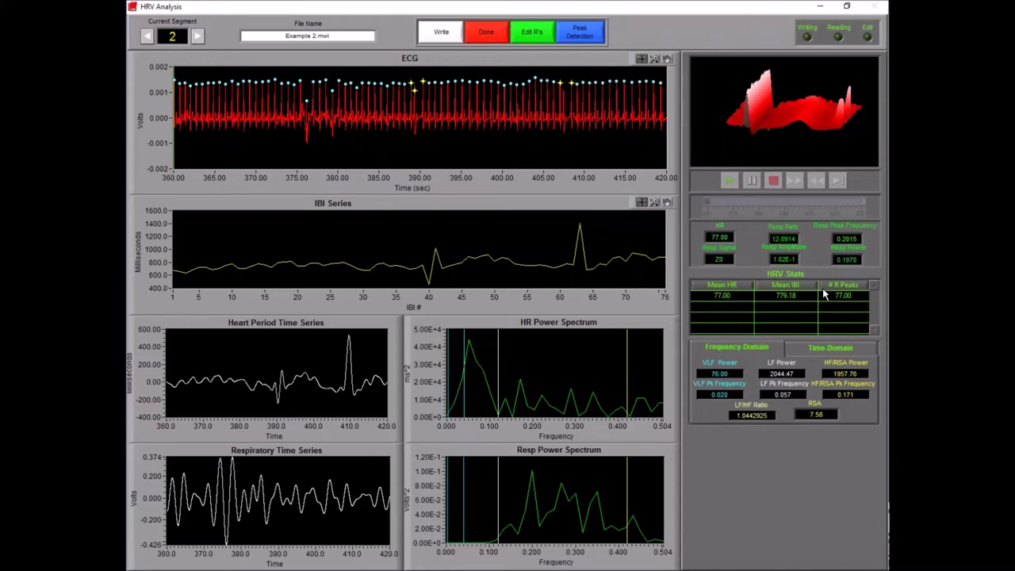
left_click(533, 33)
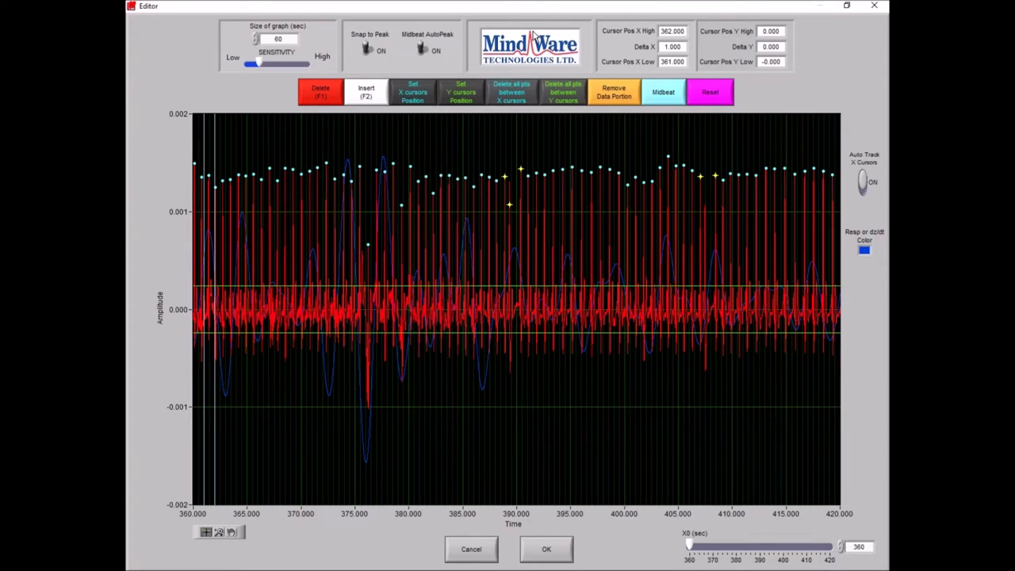
left_click(564, 553)
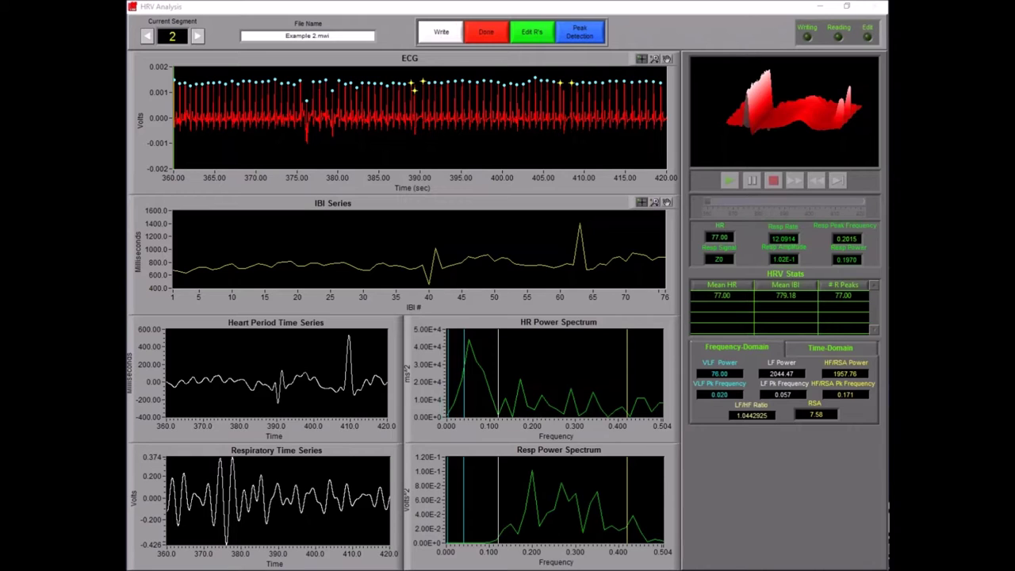
Open the R-peak Editor on segment 2's 360–420 s ECG and respiration traces.
left_click(541, 39)
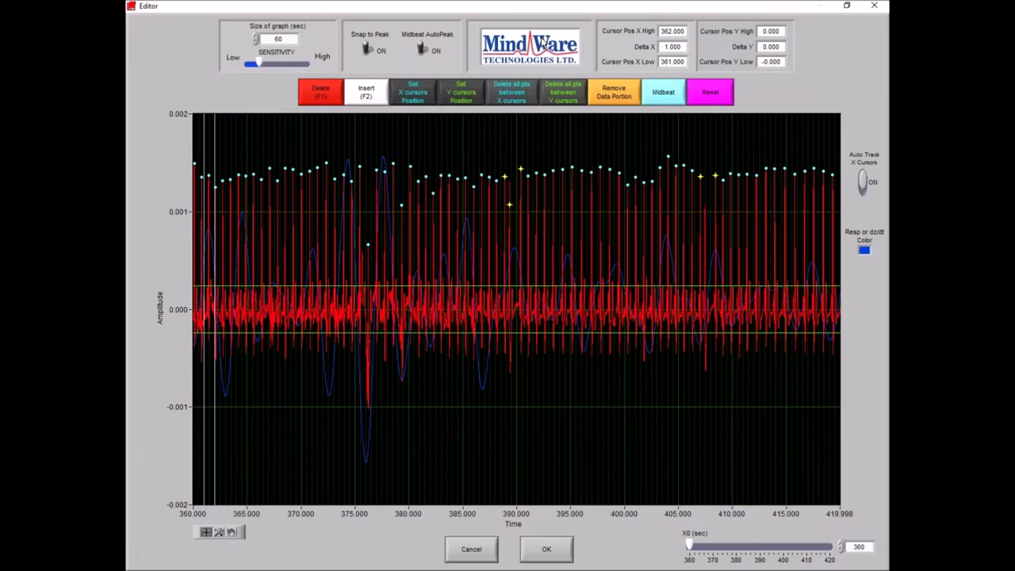
X-zoom the ECG to 387–392 s and delete the misplaced peak near 389.3 s.
left_click(218, 531)
left_click(261, 487)
left_click_drag(482, 236, 542, 230)
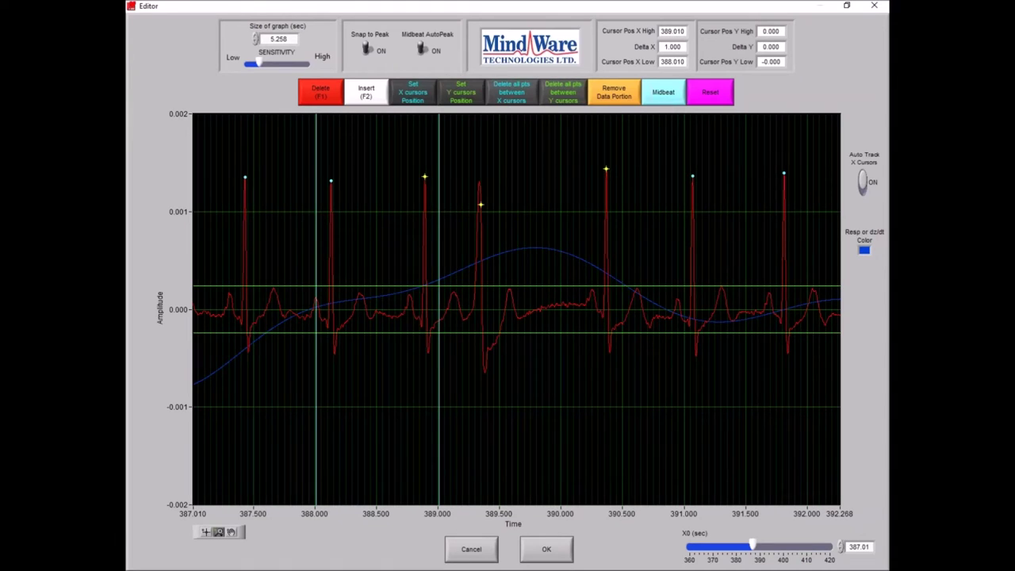
left_click(327, 95)
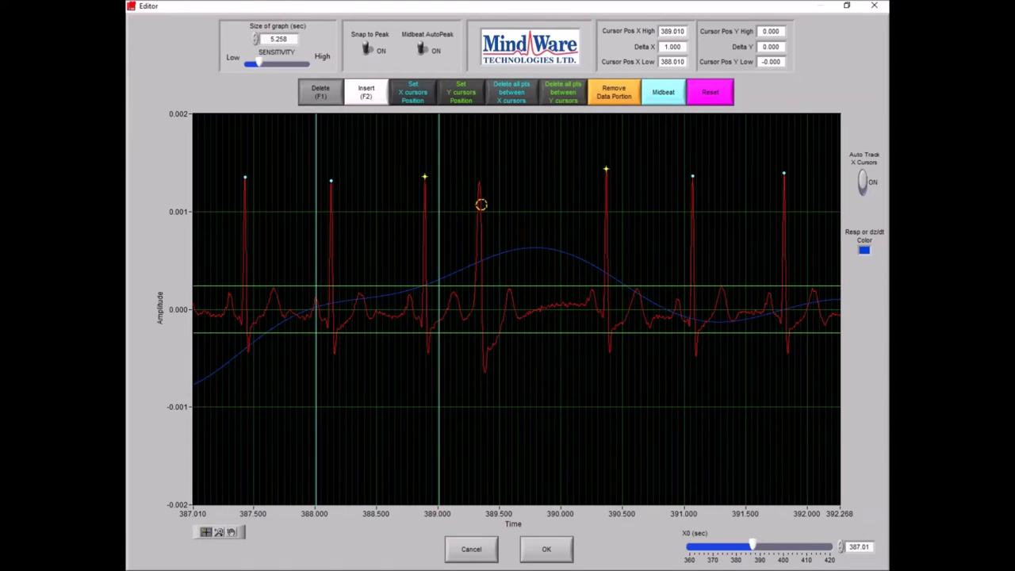
left_click(340, 103)
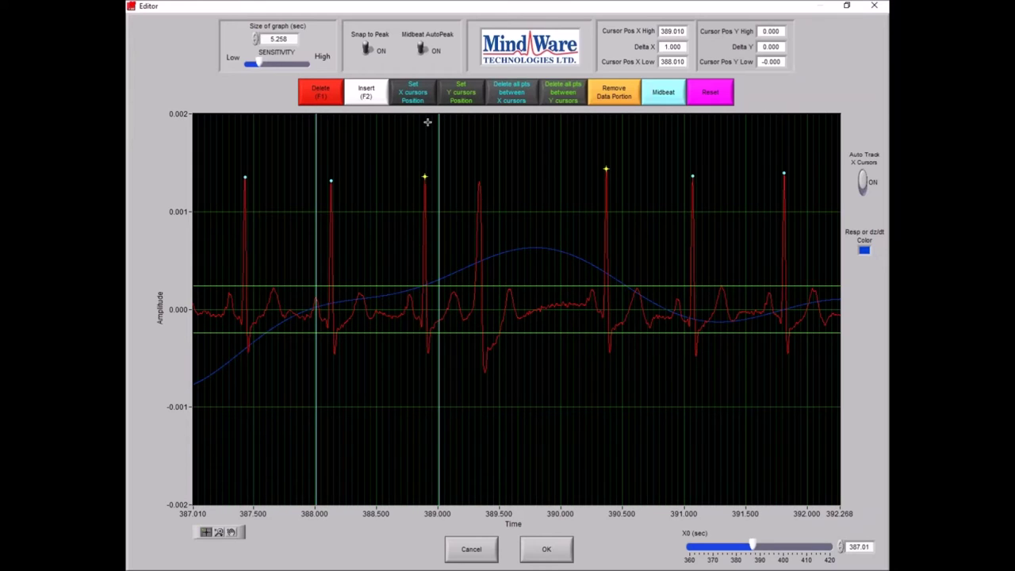
Set X cursors at 388.65–390.6 s and insert a midbeat with Midbeat AutoPeak off.
left_click_drag(441, 129, 640, 144)
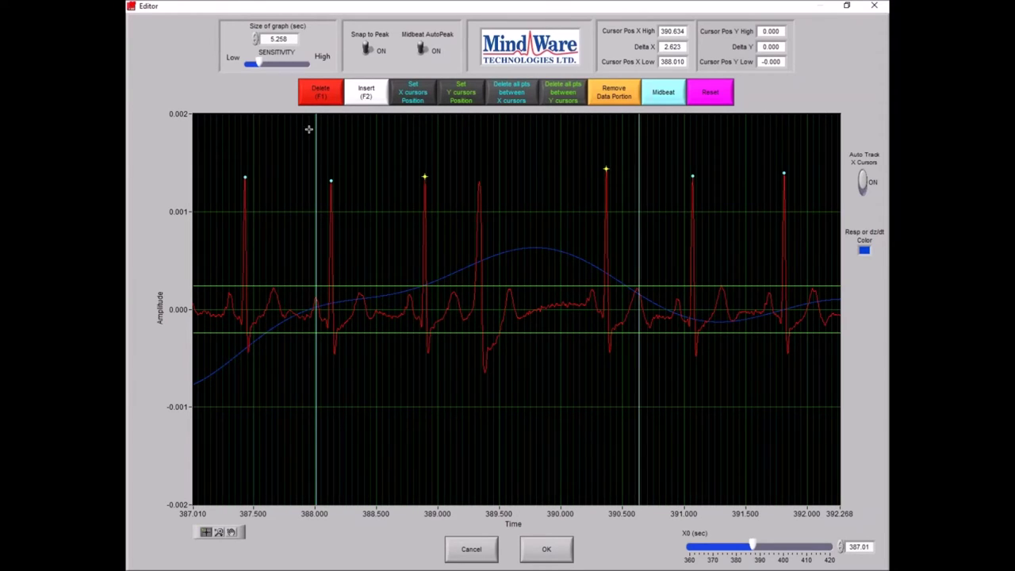
left_click_drag(315, 128, 395, 147)
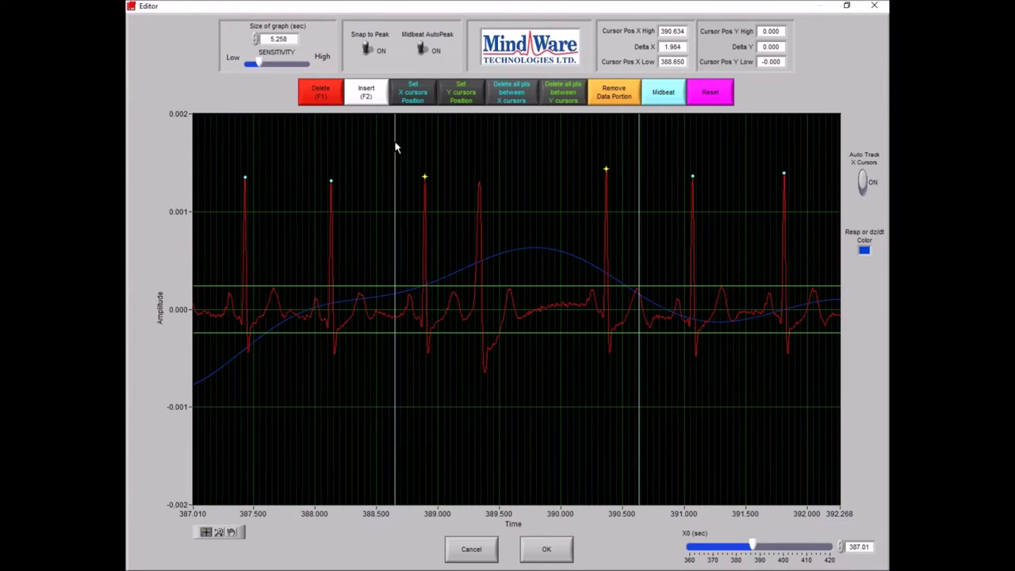
left_click(422, 53)
left_click(673, 93)
Apply the Editor corrections, then finish without saving an edit file, acknowledging the warning.
left_click(553, 551)
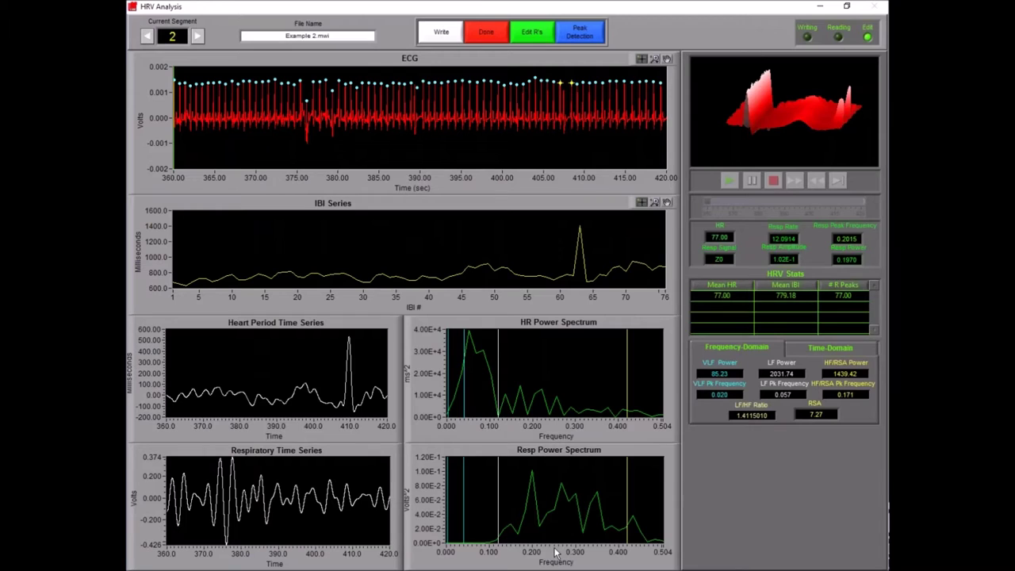
left_click(490, 32)
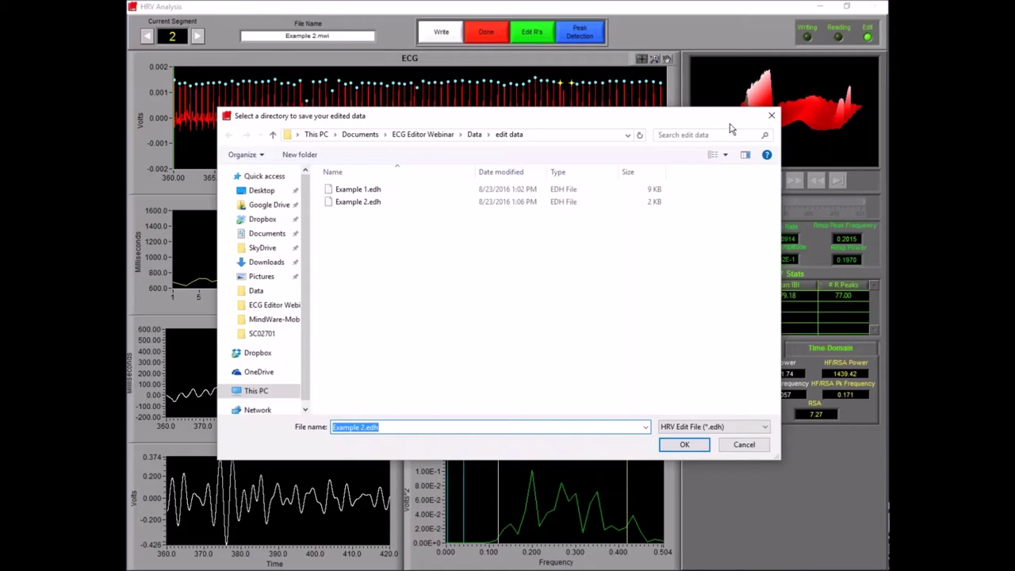
left_click(761, 444)
left_click(525, 310)
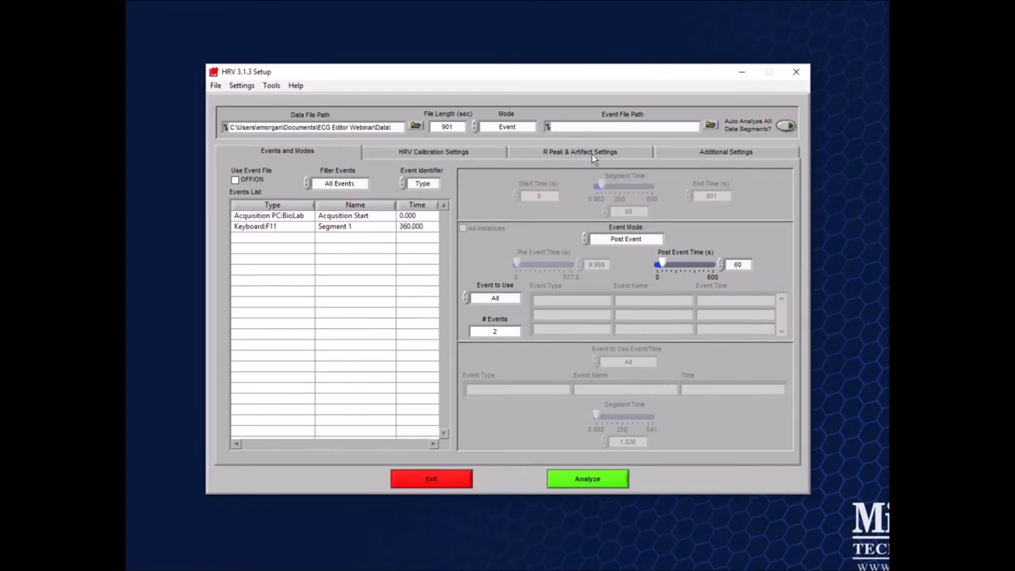
Check the R Peak & Artifact Settings, go back to Events and Modes, and run Analyze.
left_click(592, 154)
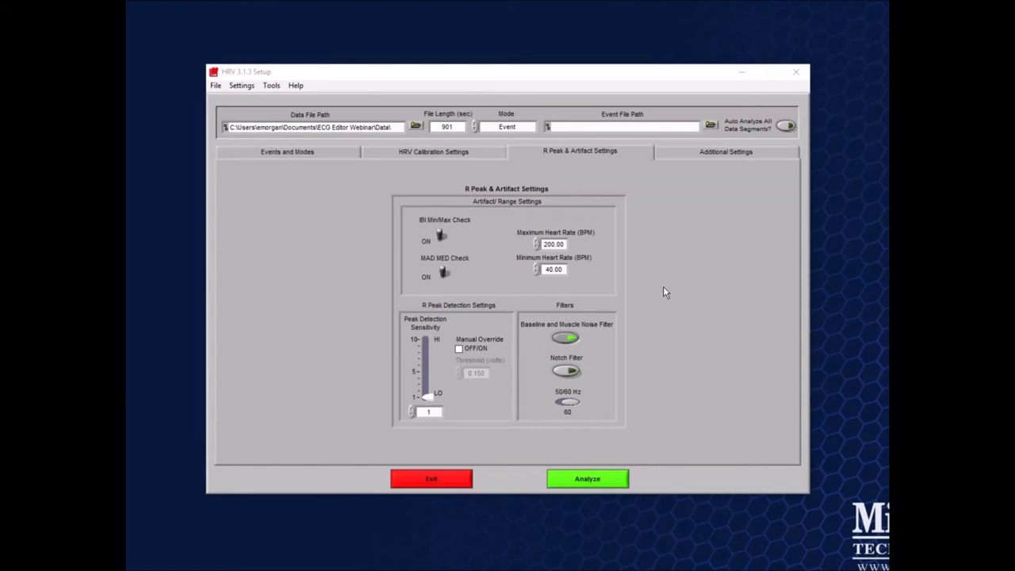
left_click(344, 153)
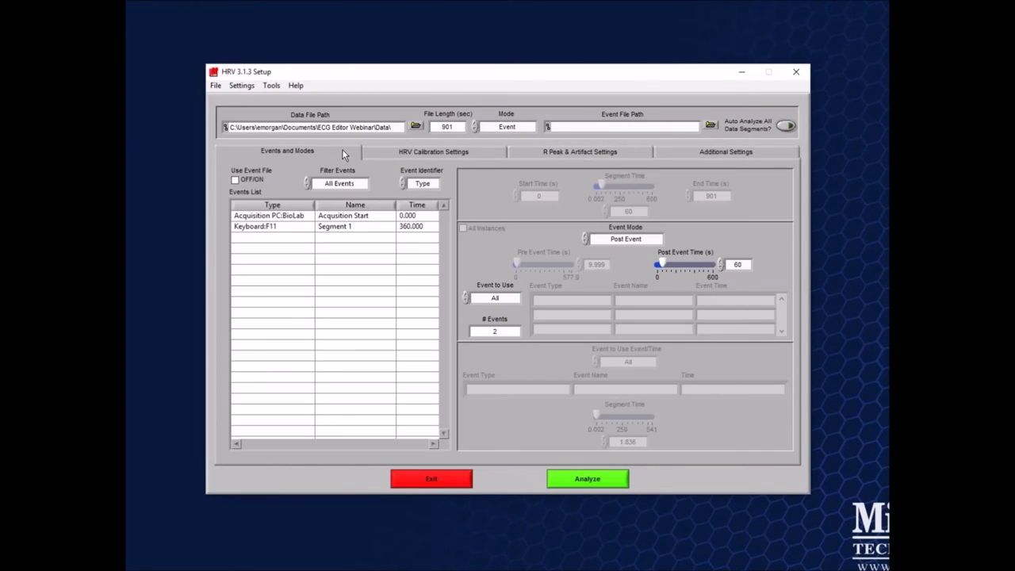
left_click(605, 475)
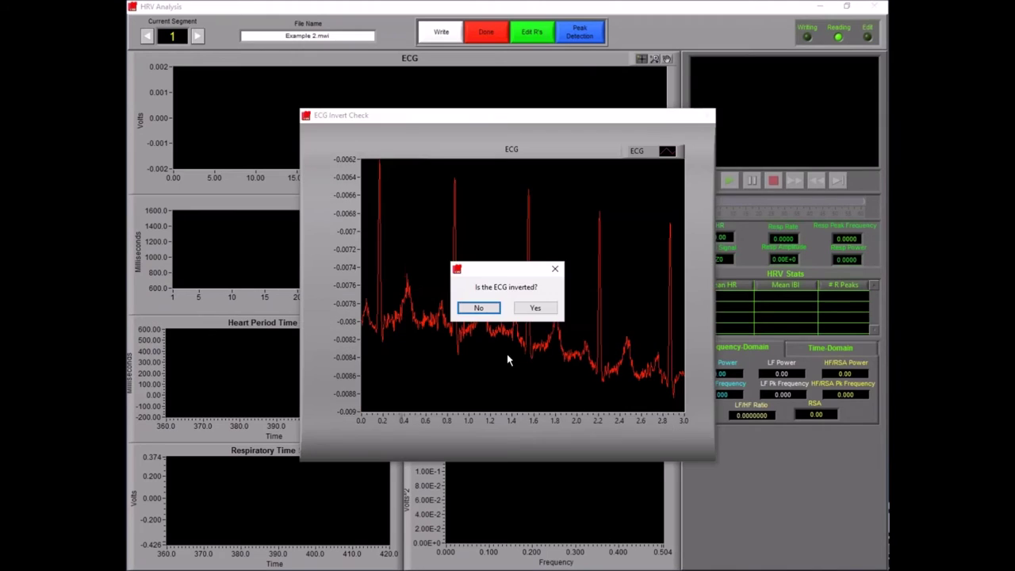
Answer No to ECG inversion and advance Example 2's analysis to segment 2.
left_click(488, 309)
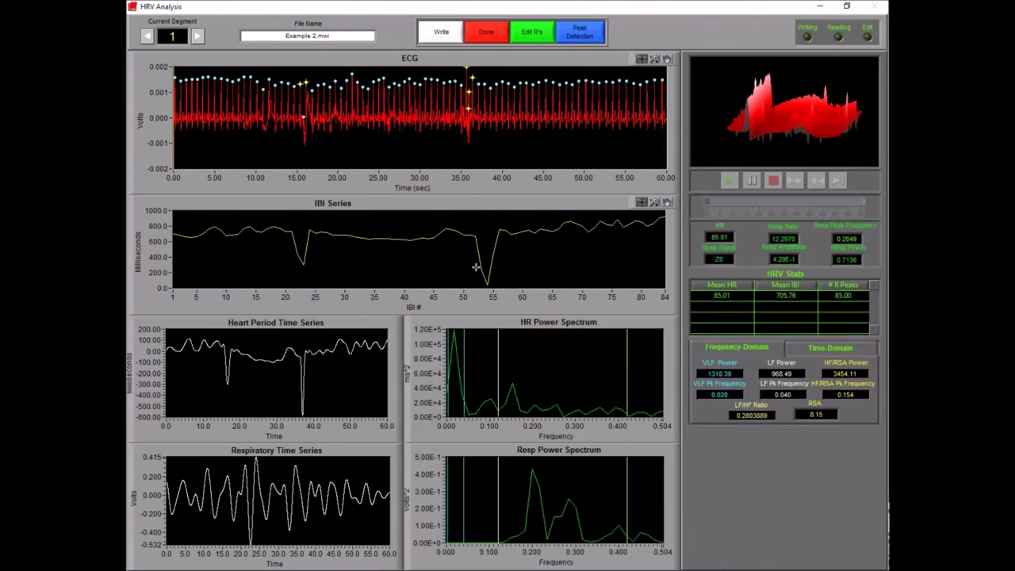
left_click(199, 36)
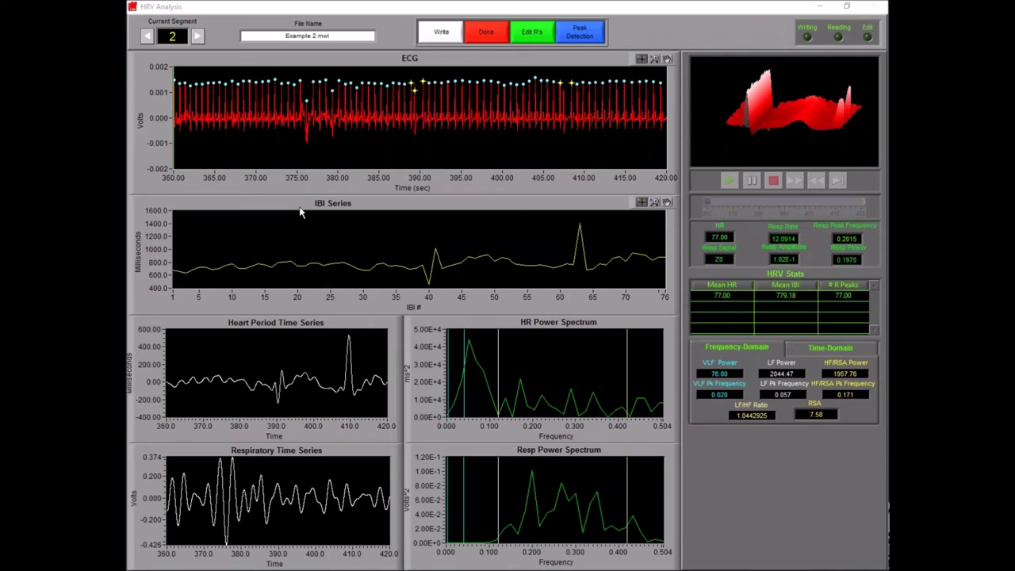
left_click(547, 36)
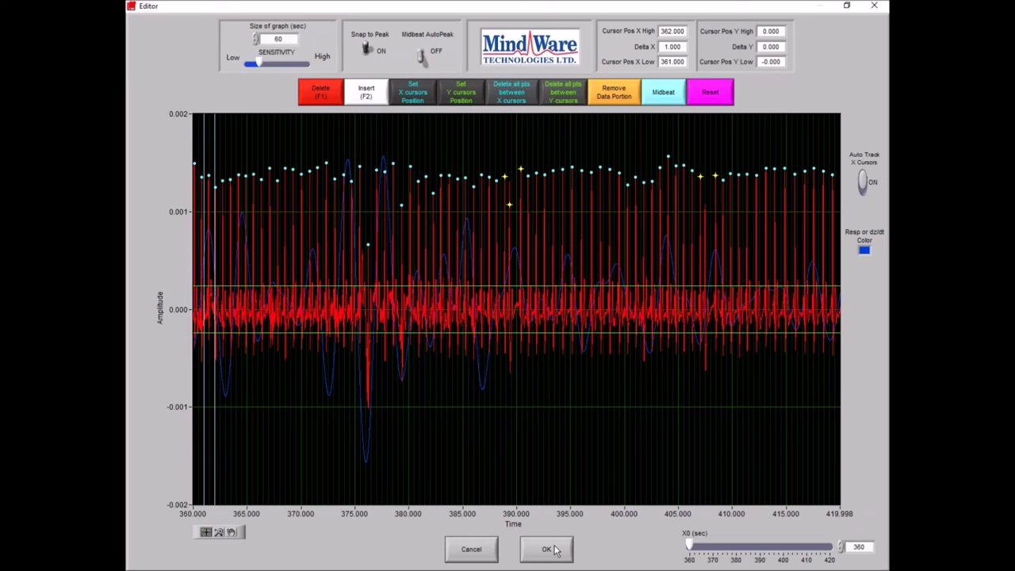
left_click(546, 549)
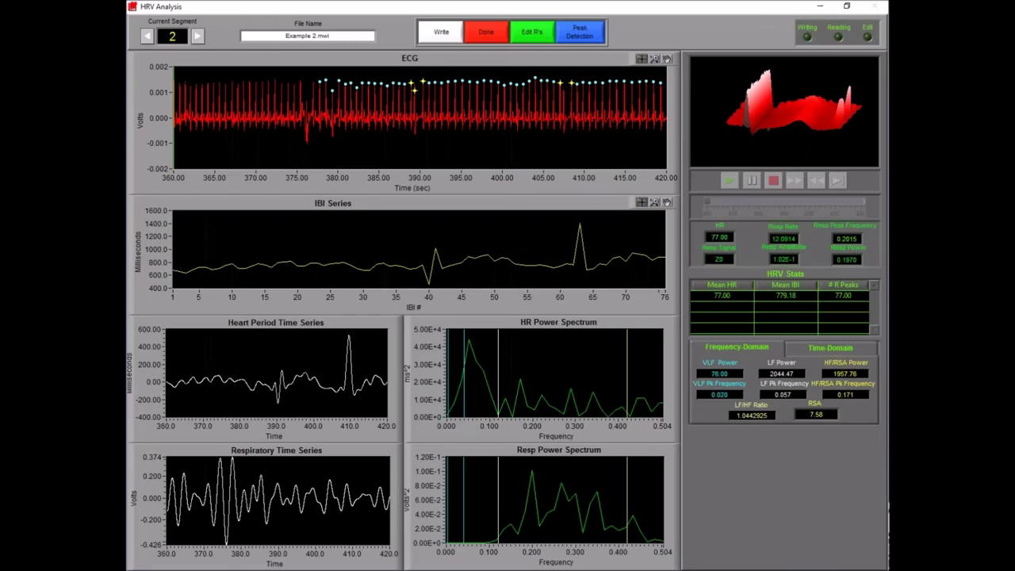
Finish with Example 2 and load the data file Example 1.mwi.
left_click(501, 32)
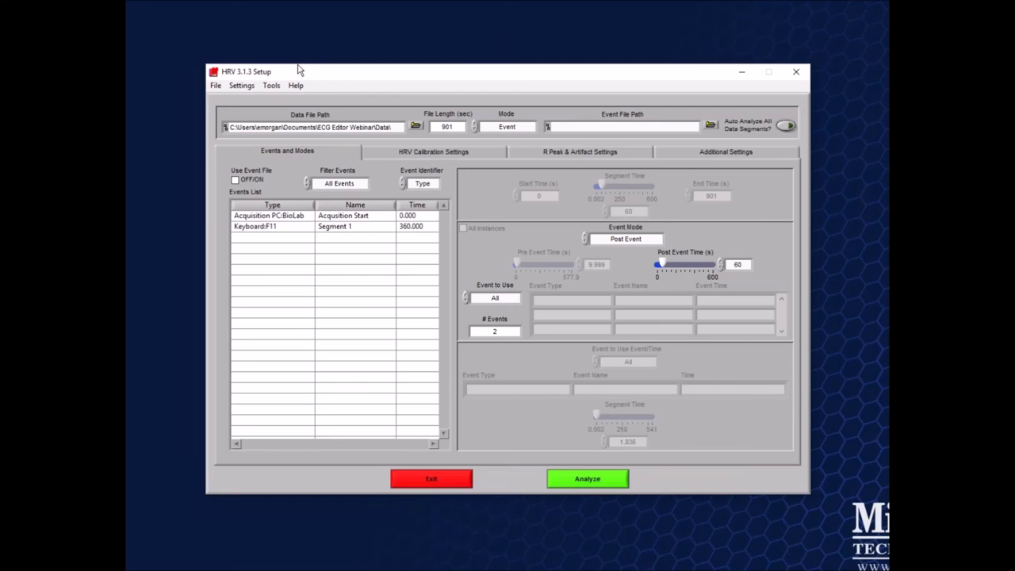
left_click(416, 127)
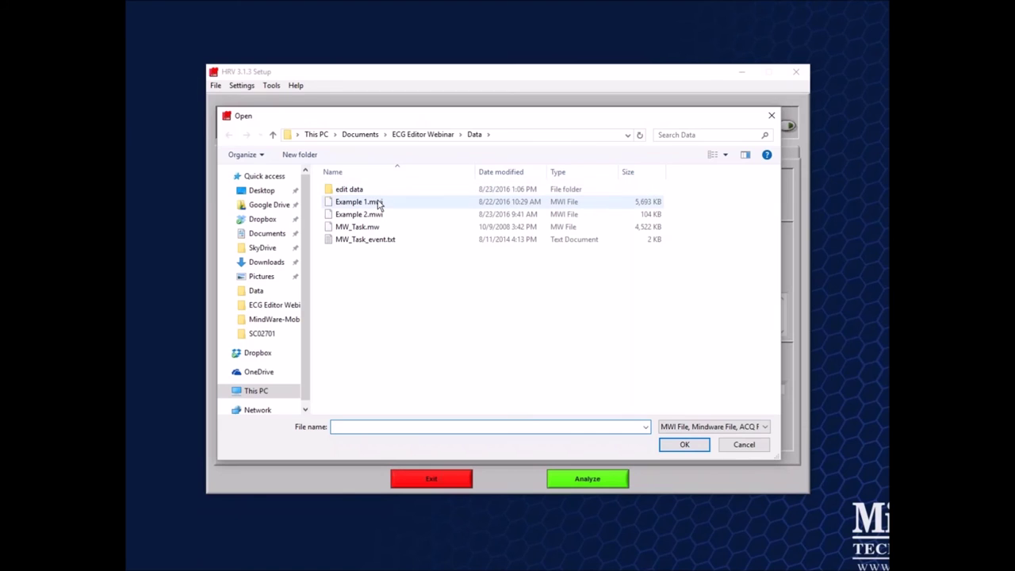
double_click(379, 203)
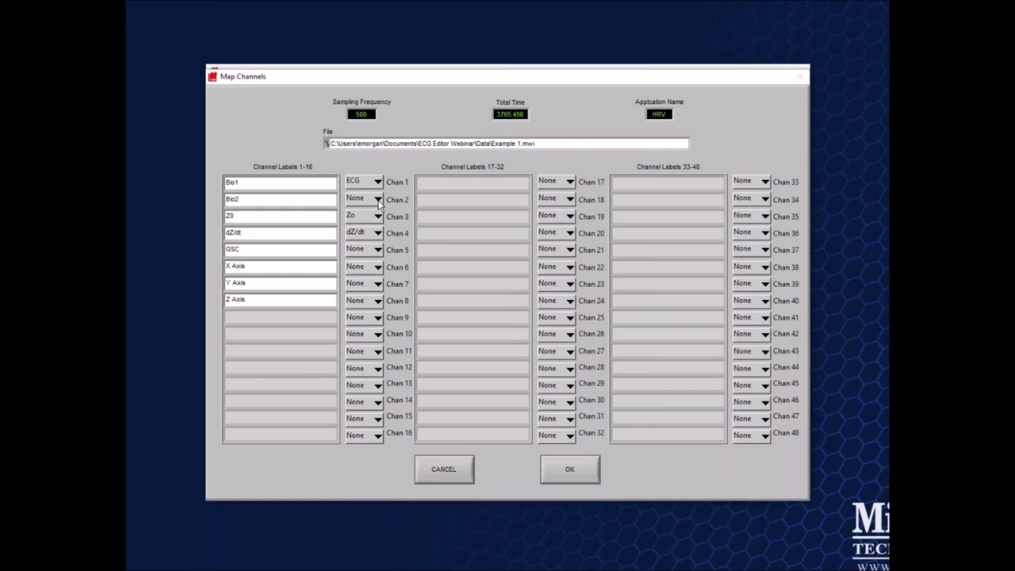
Set Chan 3 and Chan 4 to None, leaving only Chan 1 mapped as ECG.
left_click(377, 215)
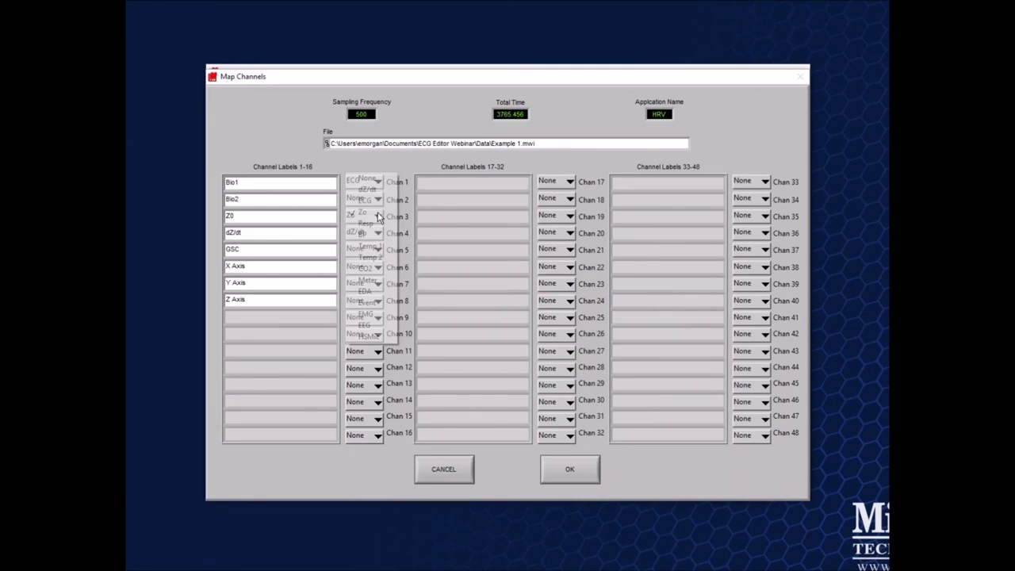
left_click(381, 185)
left_click(368, 233)
left_click(366, 213)
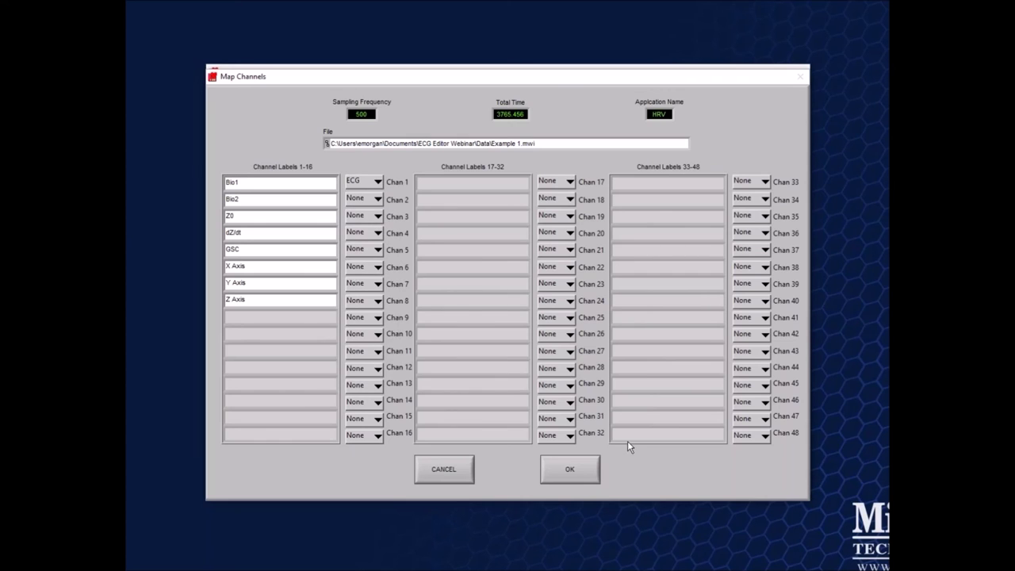
left_click(578, 476)
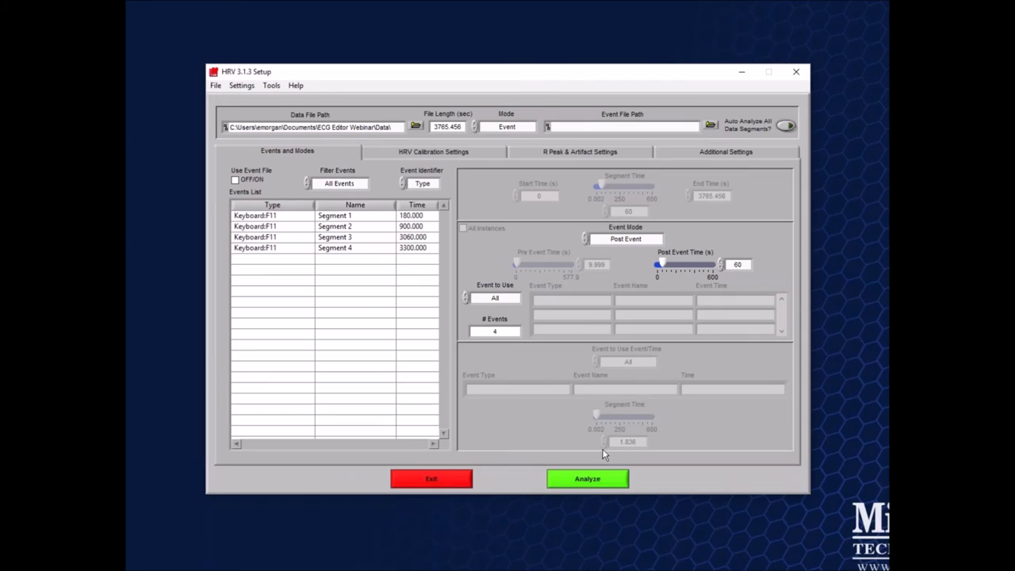
Analyze segment 1 of Example 1 as non-inverted ECG, then open Edit R's with the view extended to about 240 s.
left_click(602, 479)
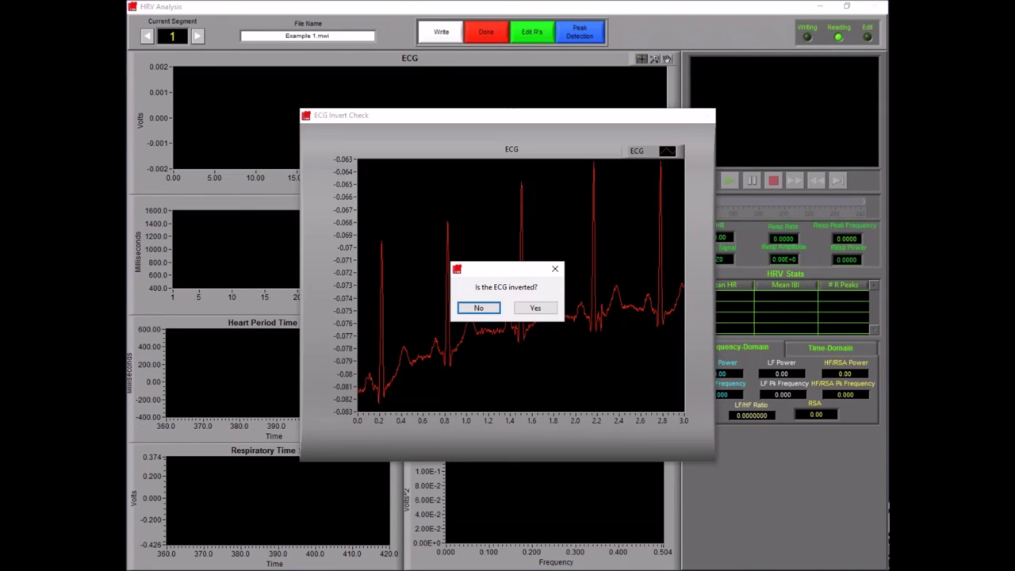
left_click(491, 308)
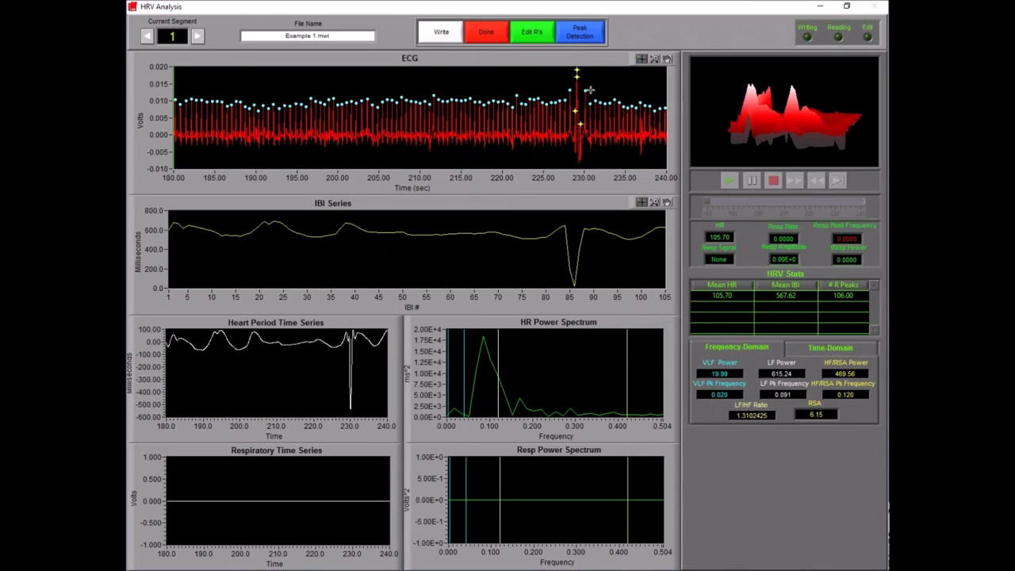
left_click(533, 32)
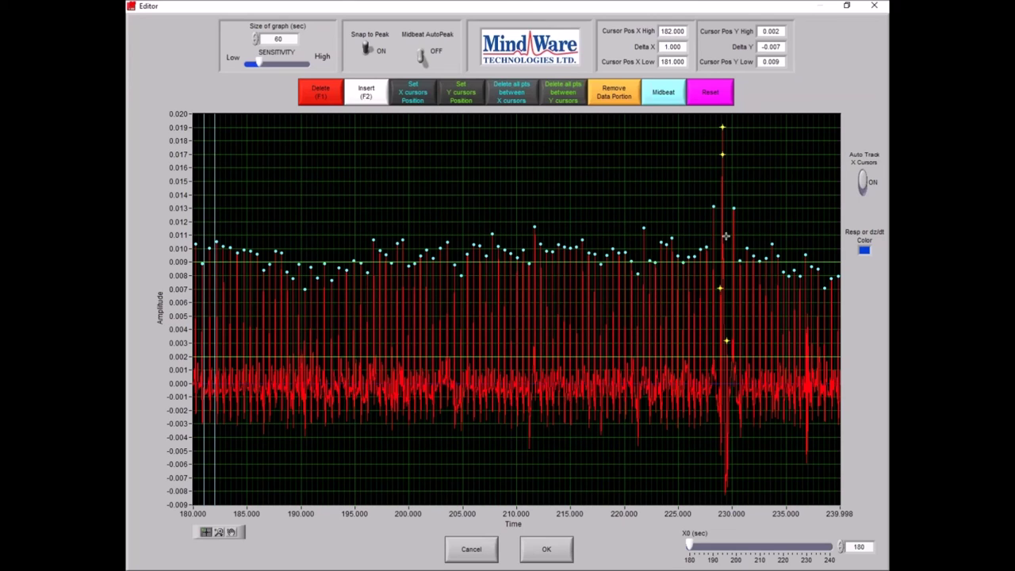
left_click_drag(215, 146, 842, 184)
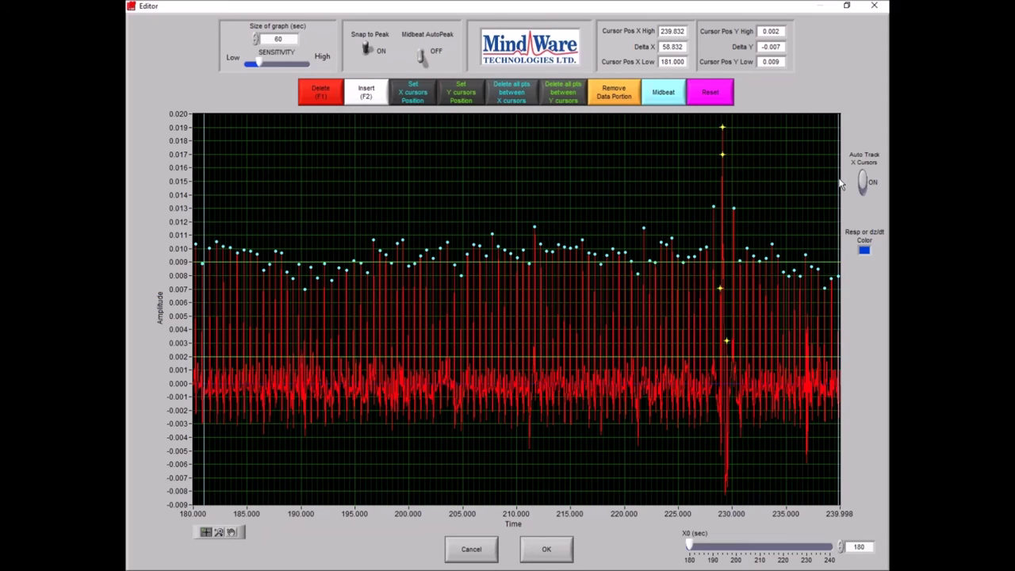
Move the lower marker just before the 229 s artifact, then close the Editor.
left_click_drag(209, 159, 714, 209)
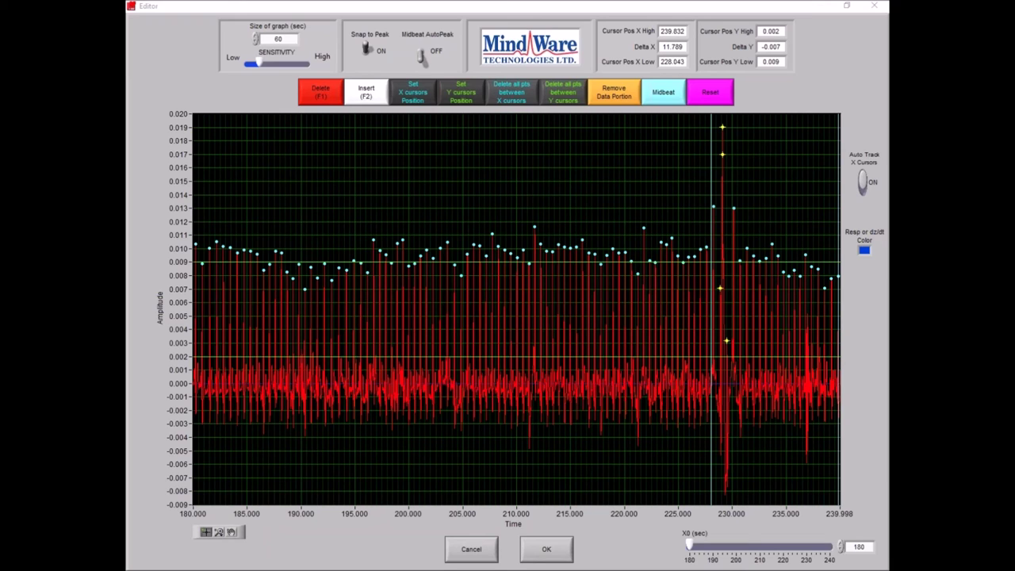
key("Return")
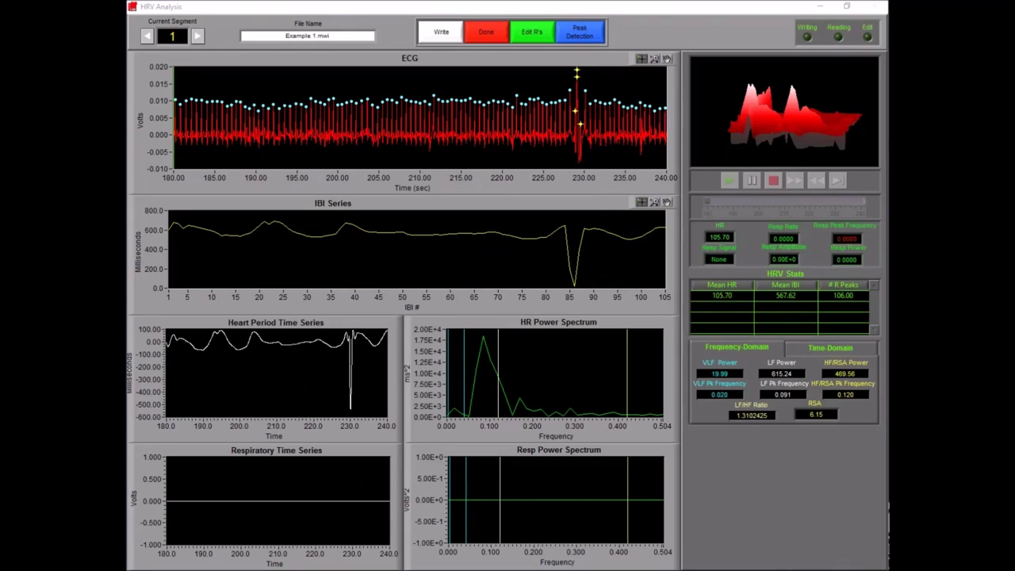